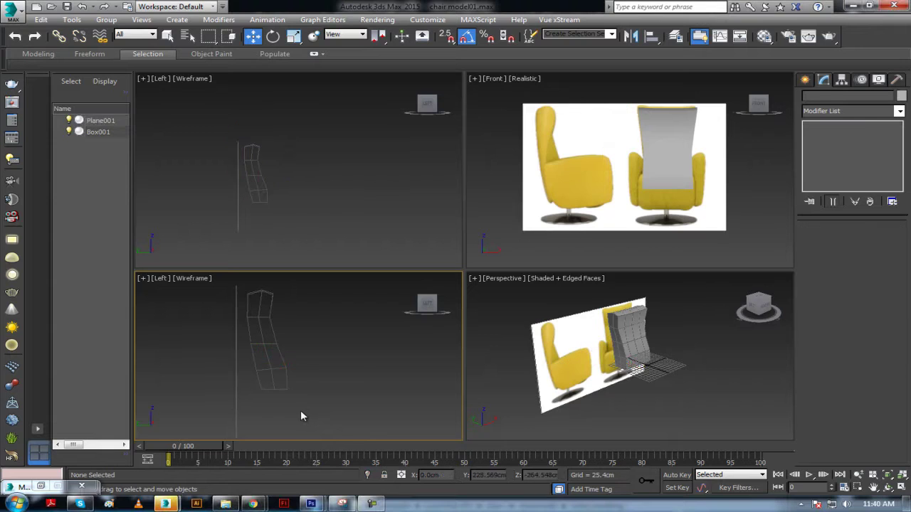
- Set angle snap to 90 degrees and rotate the chair reference plane 90 degrees
{"action": "middle_click_drag", "start_coordinate": [314, 389], "coordinate": [332, 388]}
{"action": "key", "text": "e"}
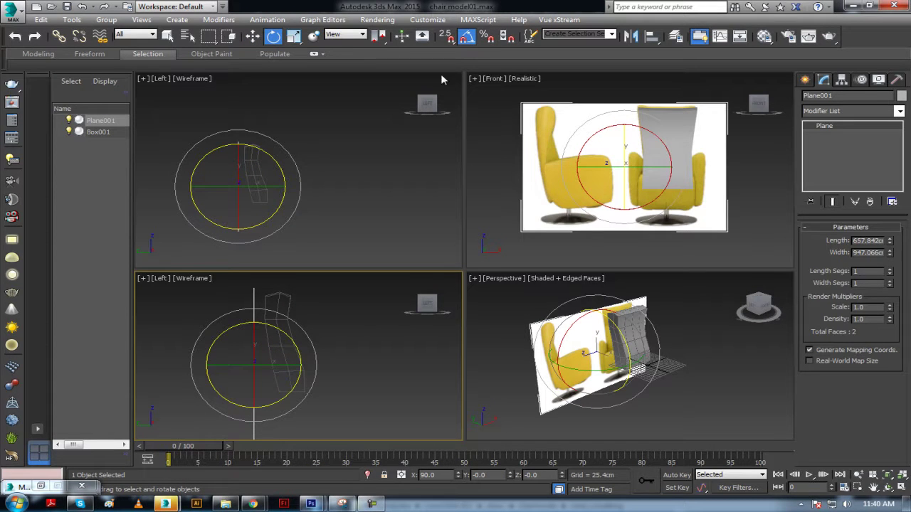
{"action": "right_click", "coordinate": [468, 38]}
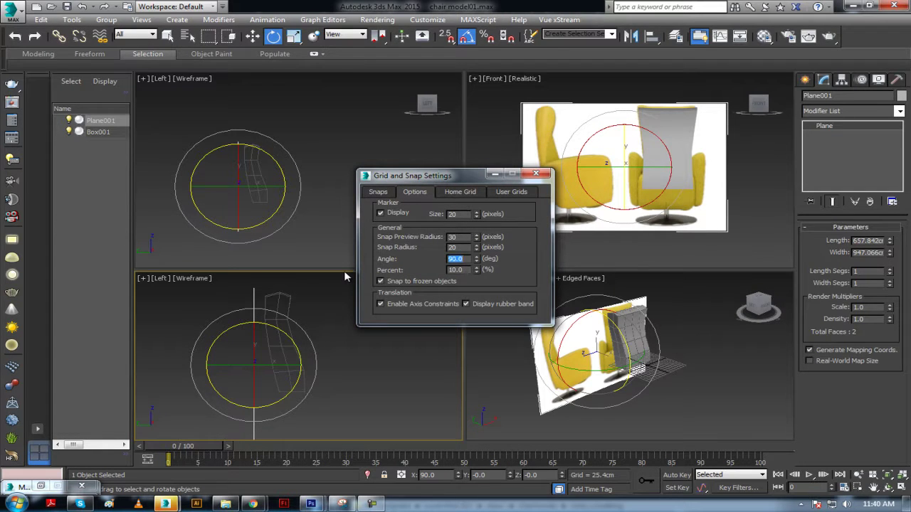
{"action": "left_click", "coordinate": [535, 173]}
{"action": "mouse_move", "coordinate": [275, 363]}
{"action": "left_mouse_down"}
{"action": "mouse_move", "coordinate": [264, 365]}
{"action": "mouse_move", "coordinate": [280, 365]}
{"action": "left_mouse_up"}
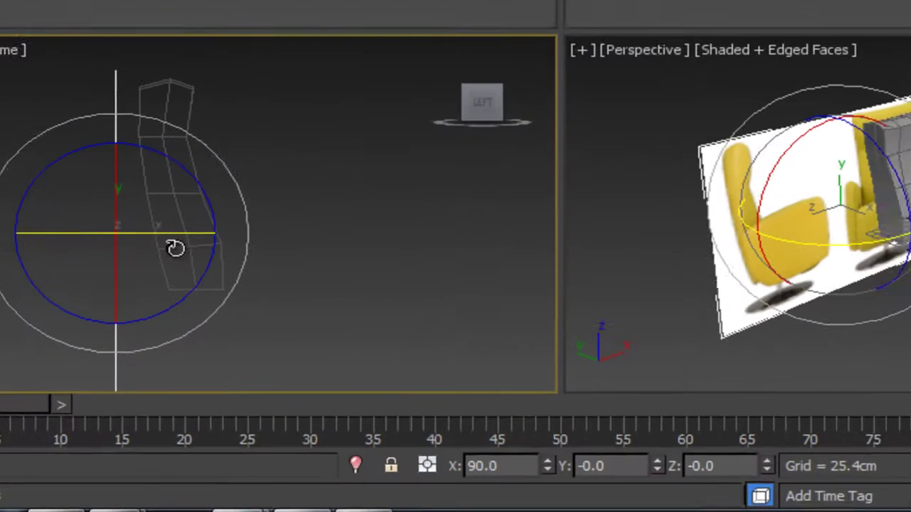
- Shift-rotate a copy, Plane002, and slide it along X to form a corner
{"action": "left_click_drag", "start_coordinate": [156, 217], "coordinate": [157, 228], "text": "shift"}
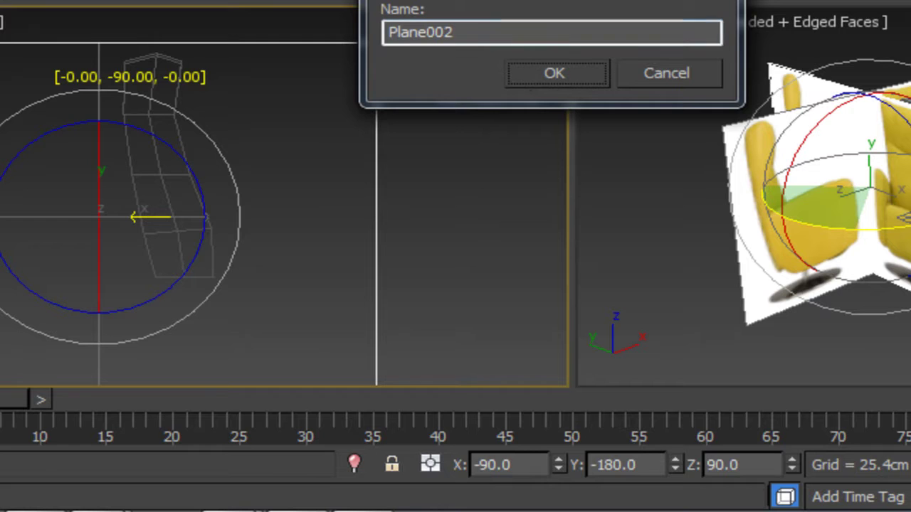
{"action": "left_click", "coordinate": [537, 84]}
{"action": "key", "text": "w"}
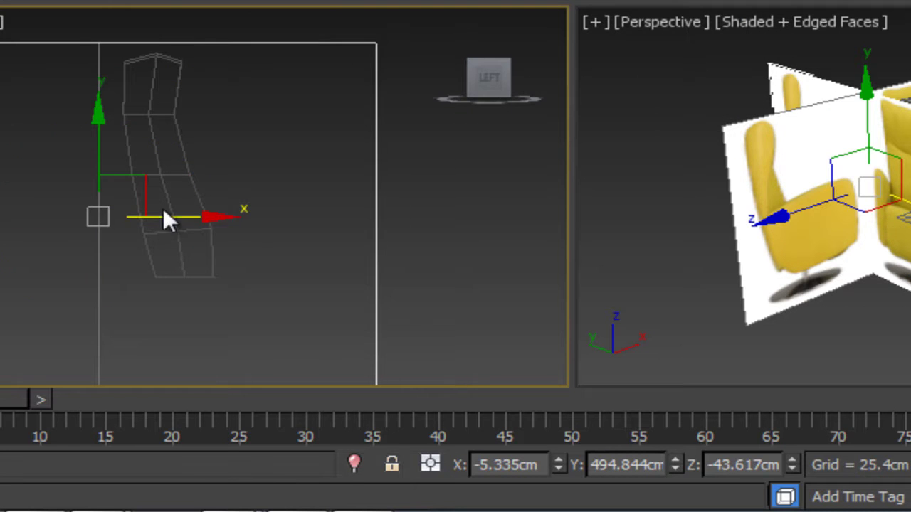
{"action": "key", "text": "F3"}
{"action": "mouse_move", "coordinate": [136, 179]}
{"action": "left_mouse_down"}
{"action": "mouse_move", "coordinate": [423, 185]}
{"action": "mouse_move", "coordinate": [413, 182]}
{"action": "left_mouse_up"}
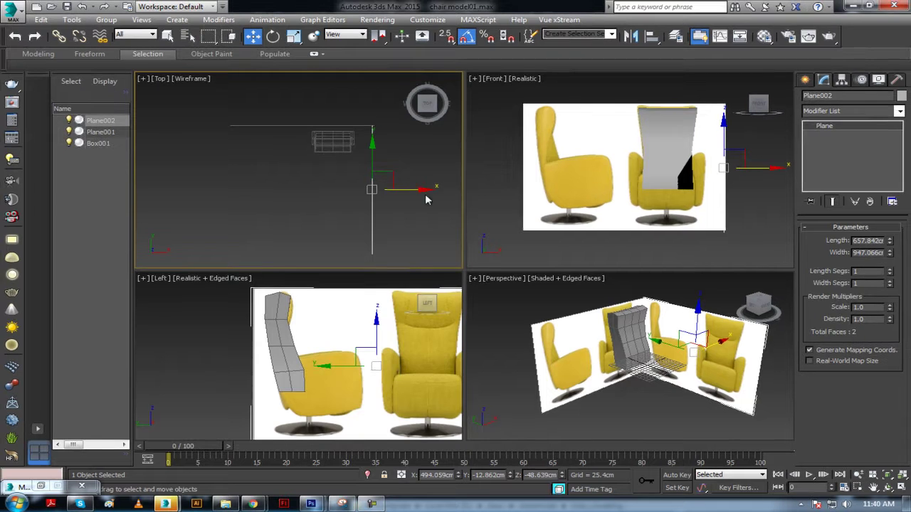
- In an unused material slot, add a Bitmap diffuse map using chair ref.jpg
{"action": "left_click", "coordinate": [346, 365]}
{"action": "left_click_drag", "start_coordinate": [346, 365], "coordinate": [297, 348]}
{"action": "key", "text": "m"}
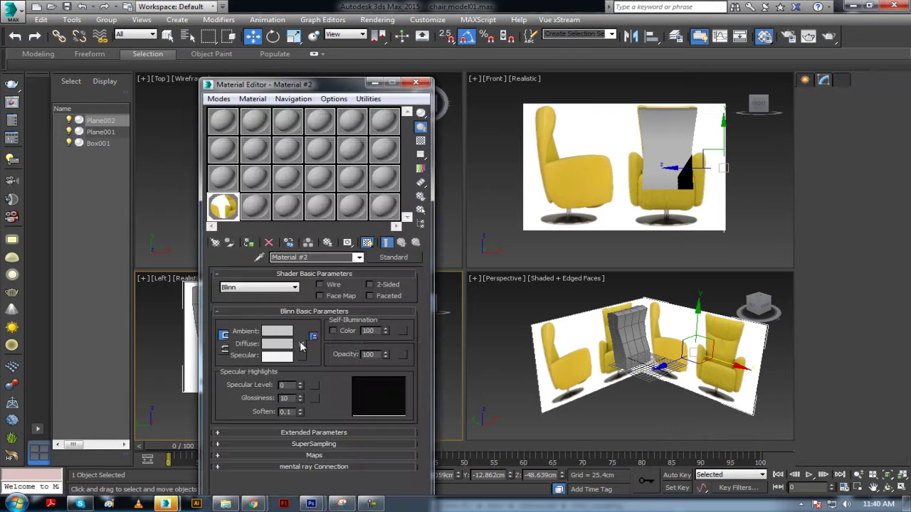
{"action": "left_click", "coordinate": [255, 210]}
{"action": "left_click", "coordinate": [302, 344]}
{"action": "double_click", "coordinate": [420, 129]}
{"action": "left_click", "coordinate": [443, 100]}
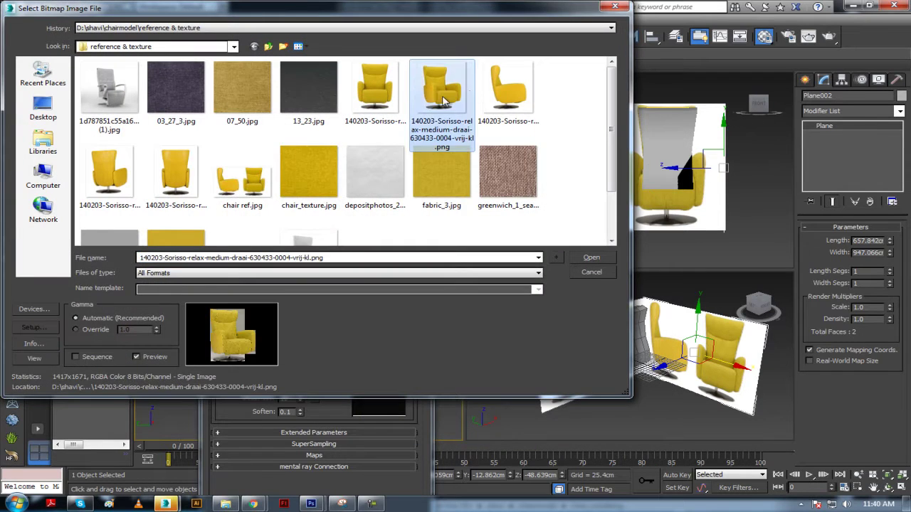
{"action": "double_click", "coordinate": [442, 100]}
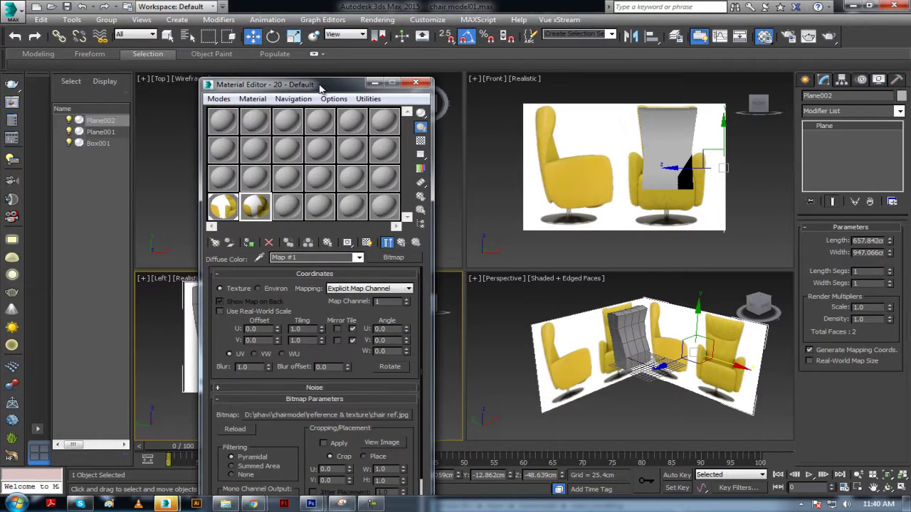
- Show the chair map shaded in the viewport and set Self-Illumination to 100
{"action": "left_click_drag", "start_coordinate": [320, 88], "coordinate": [672, 440]}
{"action": "key", "text": "alt+w"}
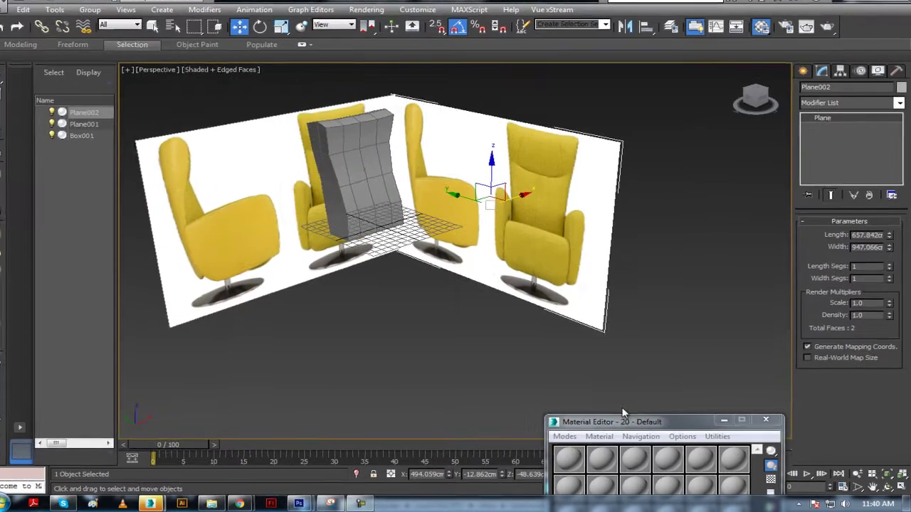
{"action": "left_click_drag", "start_coordinate": [624, 422], "coordinate": [541, 32]}
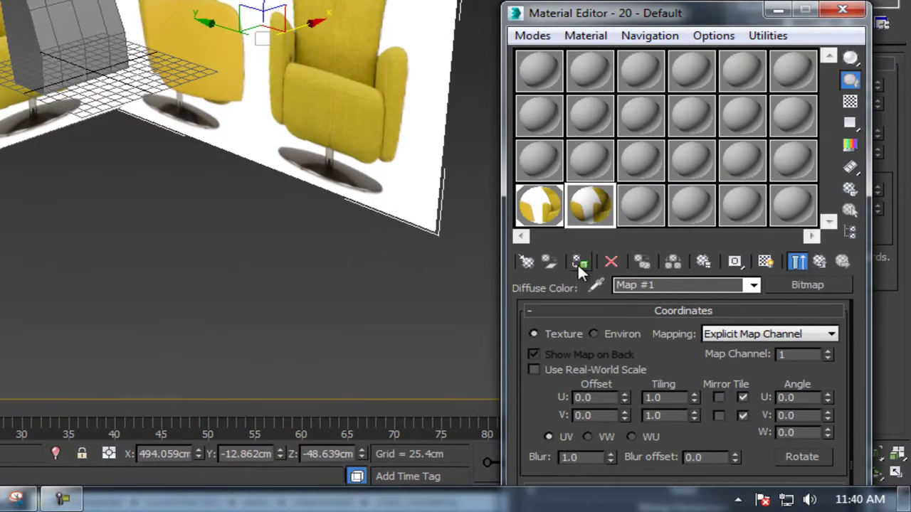
{"action": "left_click", "coordinate": [580, 270]}
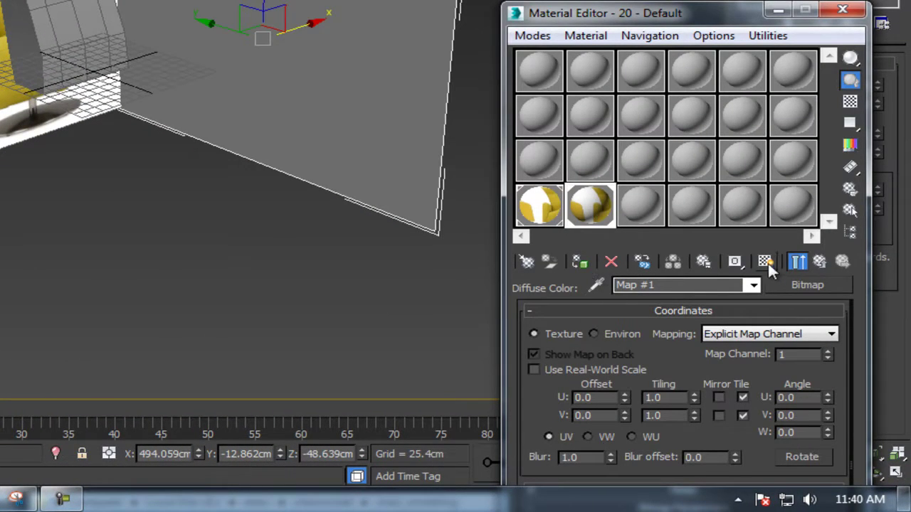
{"action": "left_click", "coordinate": [766, 262]}
{"action": "left_click", "coordinate": [818, 260]}
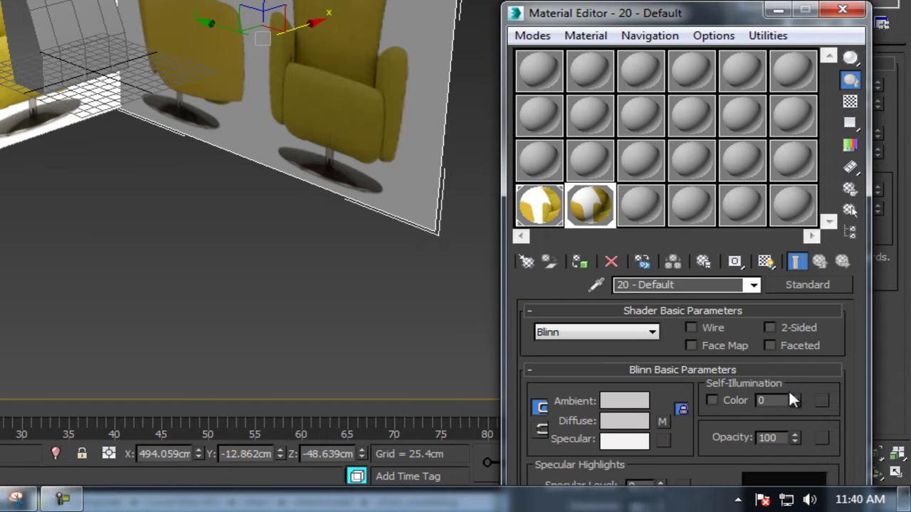
{"action": "left_click_drag", "start_coordinate": [798, 400], "coordinate": [816, 91]}
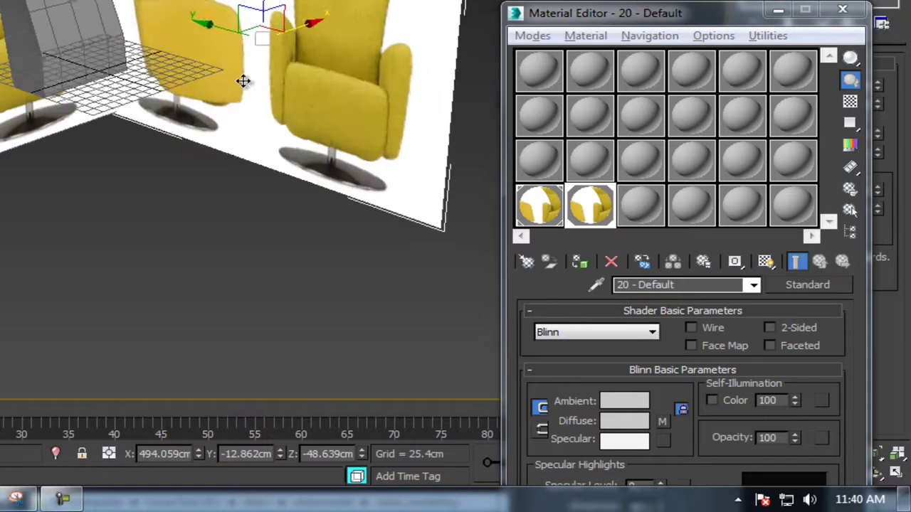
- Close the Material Editor and select the backrest mesh
{"action": "middle_click_drag", "start_coordinate": [244, 81], "coordinate": [292, 65], "text": "alt"}
{"action": "key", "text": "alt+w"}
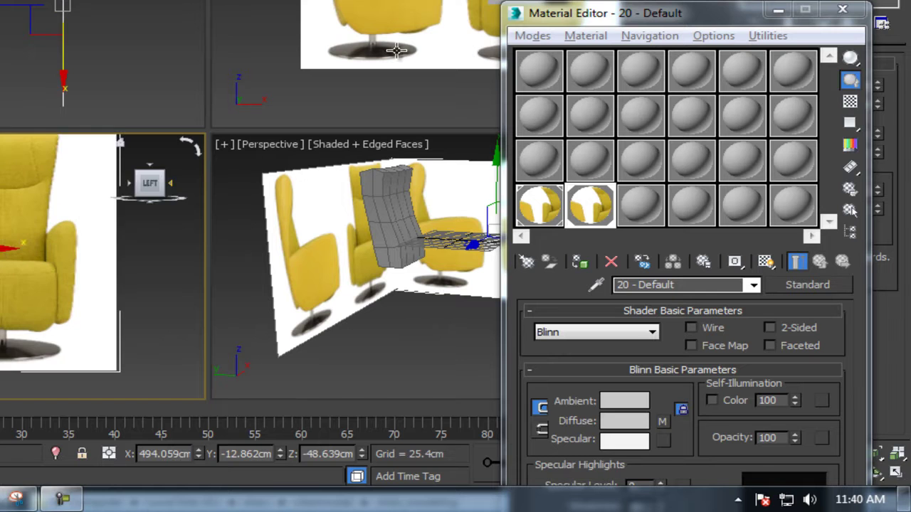
{"action": "left_click", "coordinate": [842, 9]}
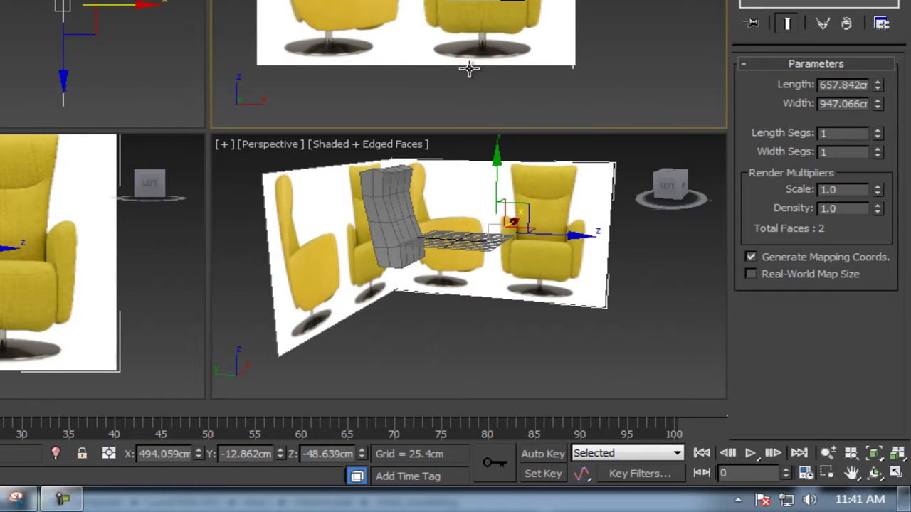
{"action": "left_click", "coordinate": [388, 213]}
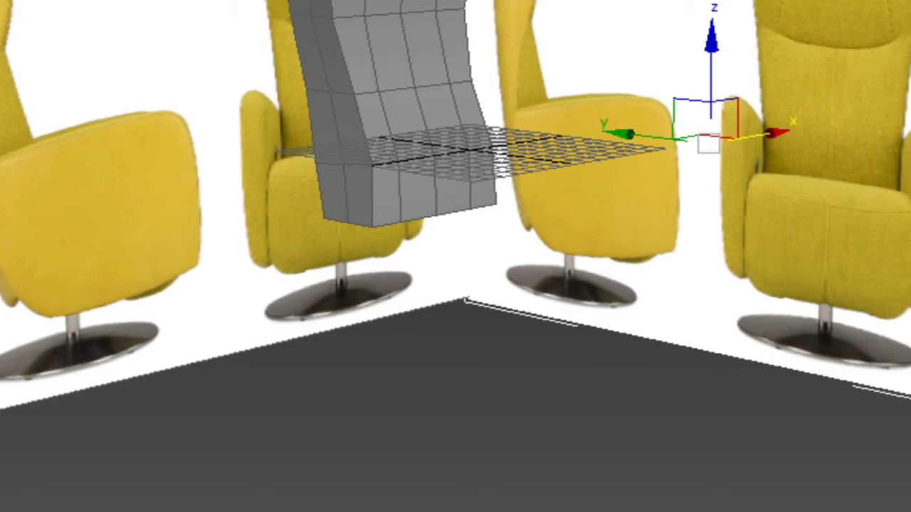
{"action": "middle_click_drag", "start_coordinate": [640, 206], "coordinate": [665, 218], "text": "alt"}
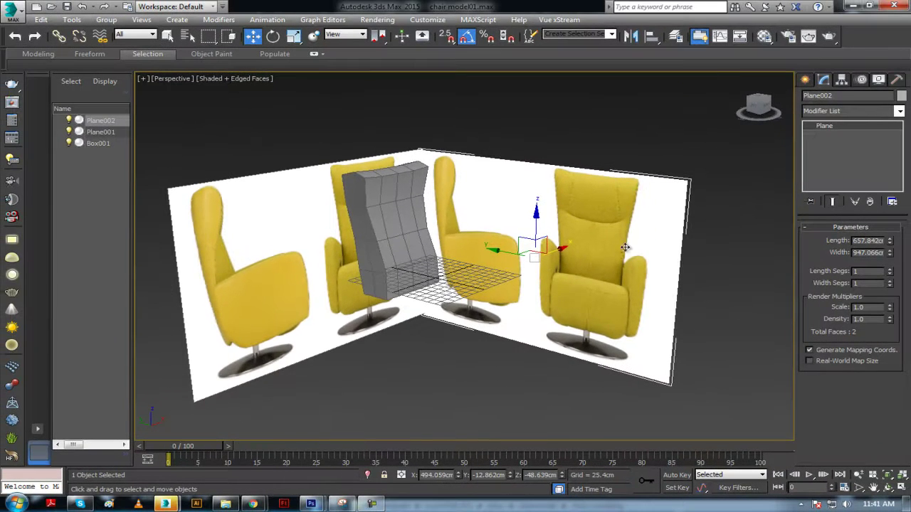
- Rename the two reference planes to left and front
{"action": "key", "text": "alt+w"}
{"action": "left_click", "coordinate": [356, 396]}
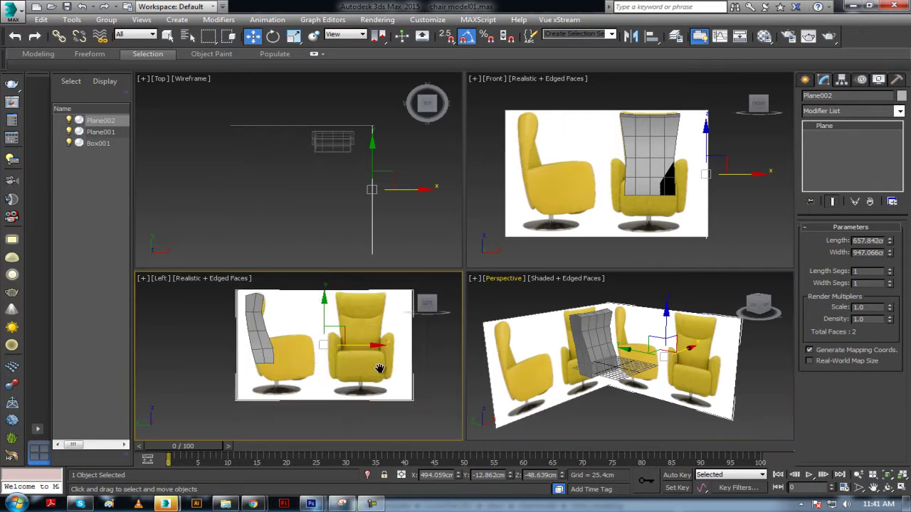
{"action": "scroll", "coordinate": [356, 396], "scroll_direction": "down", "scroll_amount": 3}
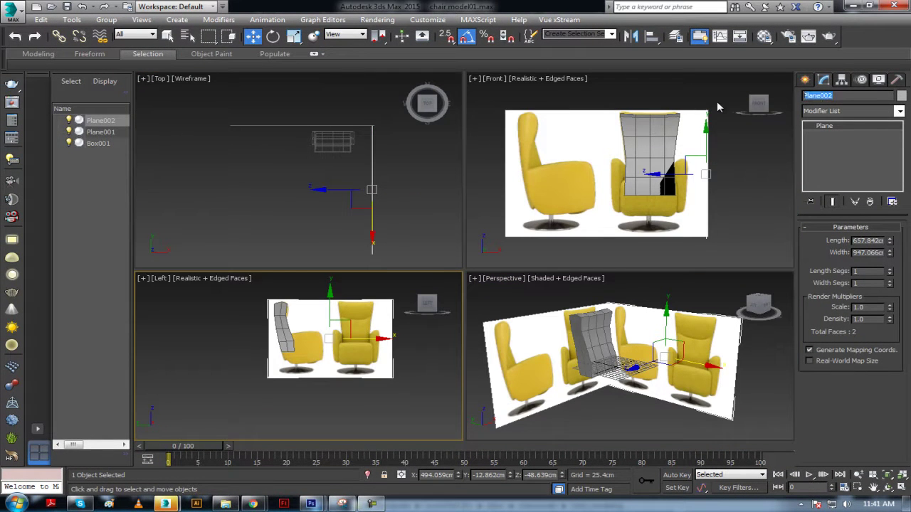
{"action": "type", "text": "left"}
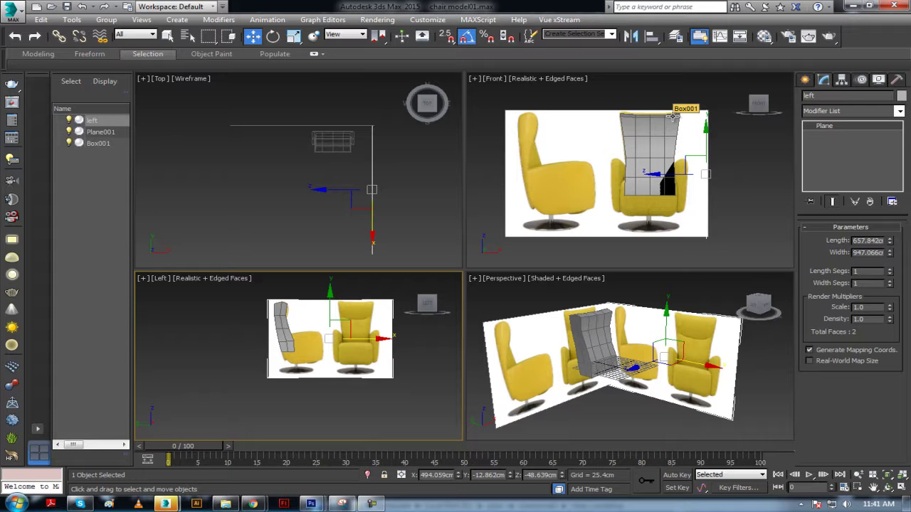
{"action": "left_click", "coordinate": [593, 220]}
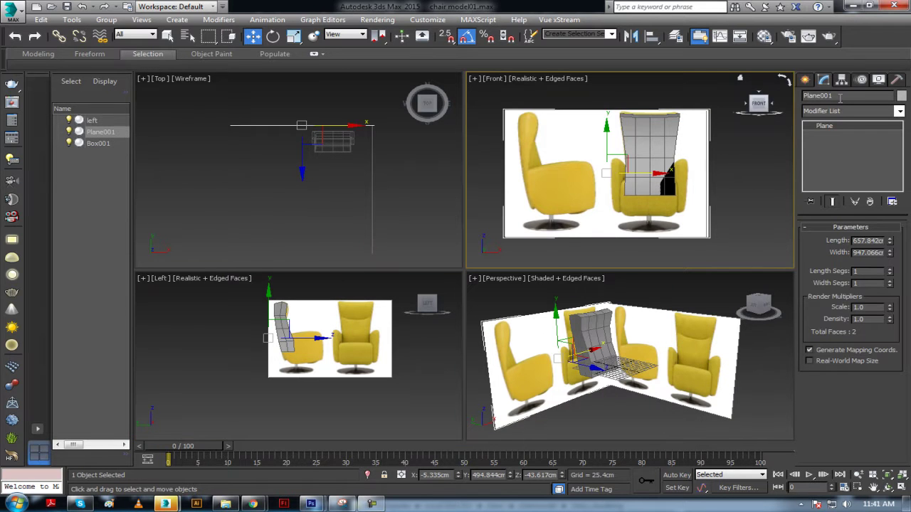
{"action": "type", "text": "fr"}
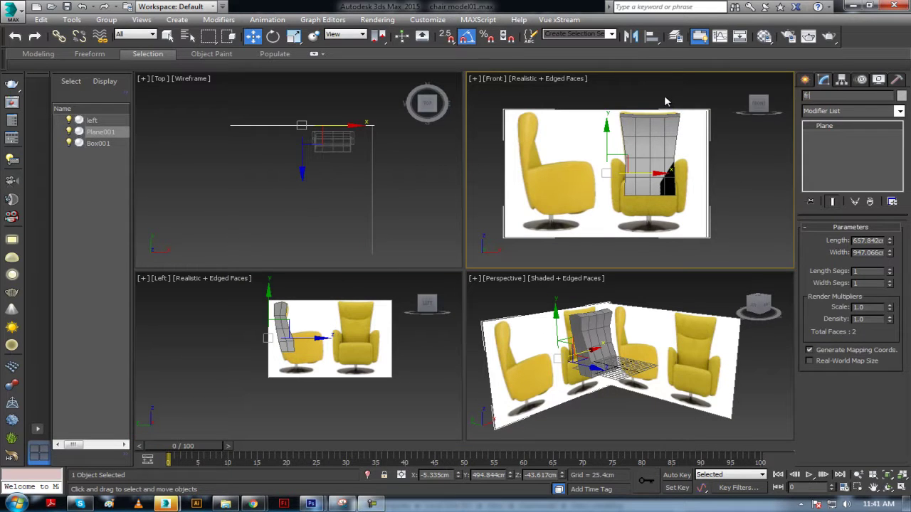
{"action": "left_click", "coordinate": [738, 227]}
{"action": "left_click", "coordinate": [701, 233]}
- Freeze the front plane through its Object Properties
{"action": "right_click", "coordinate": [652, 257]}
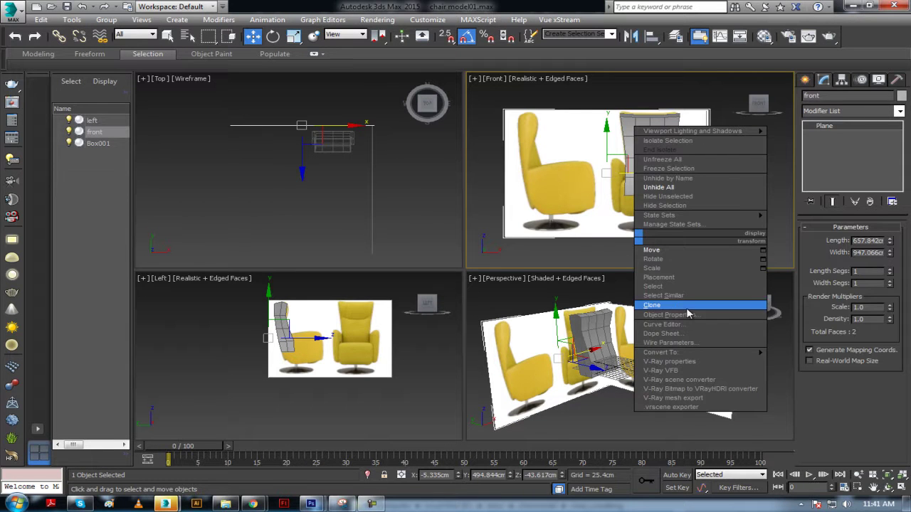
{"action": "left_click", "coordinate": [686, 317]}
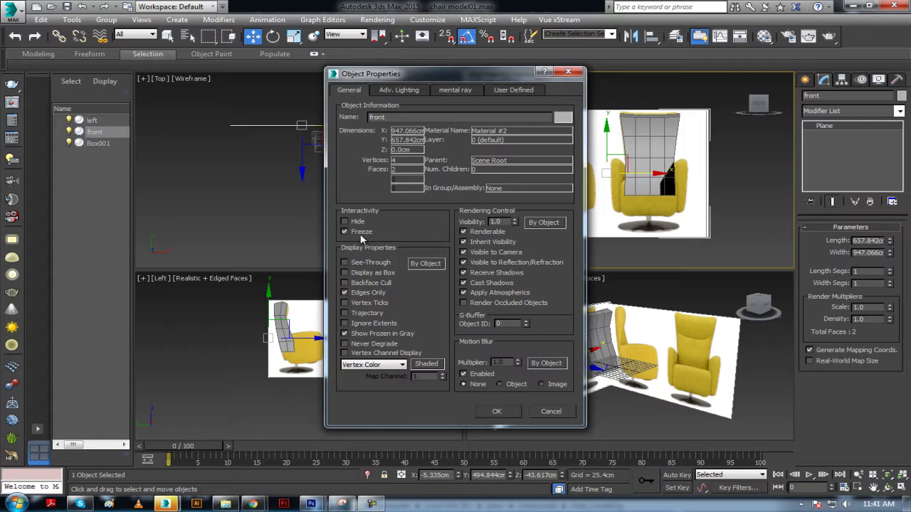
{"action": "left_click", "coordinate": [485, 415]}
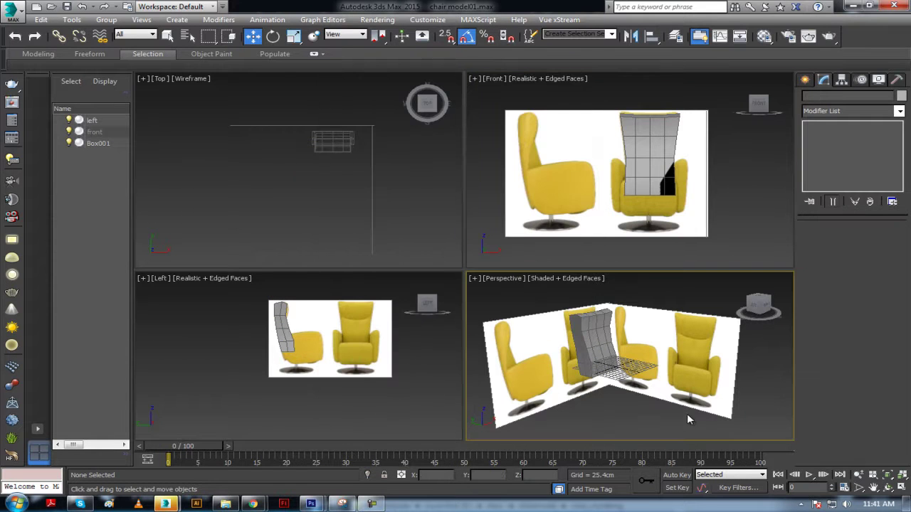
- Select only the left reference plane and freeze it
{"action": "key", "text": "ctrl+a"}
{"action": "middle_click", "coordinate": [324, 318]}
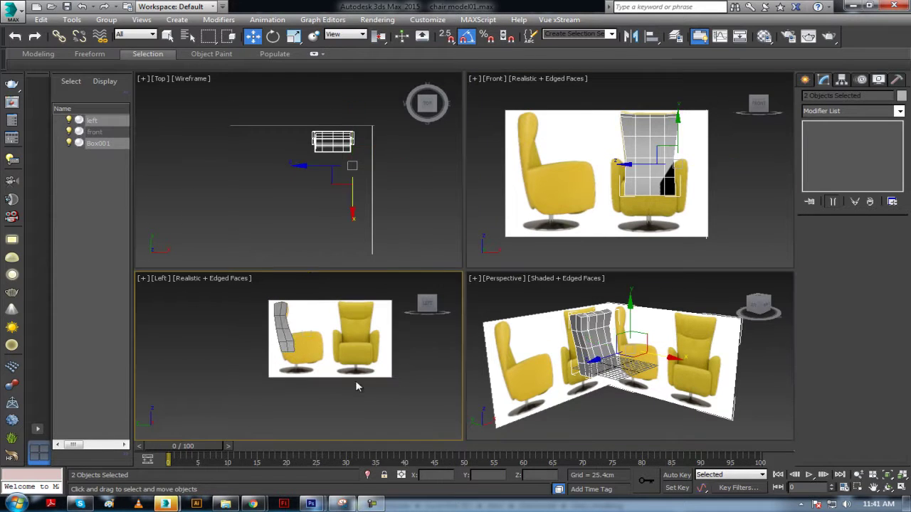
{"action": "mouse_move", "coordinate": [356, 384]}
{"action": "middle_mouse_down"}
{"action": "mouse_move", "coordinate": [261, 361]}
{"action": "mouse_move", "coordinate": [407, 407]}
{"action": "middle_mouse_up"}
{"action": "scroll", "coordinate": [262, 361], "scroll_direction": "down", "scroll_amount": 2}
{"action": "left_click_drag", "start_coordinate": [375, 366], "coordinate": [295, 291]}
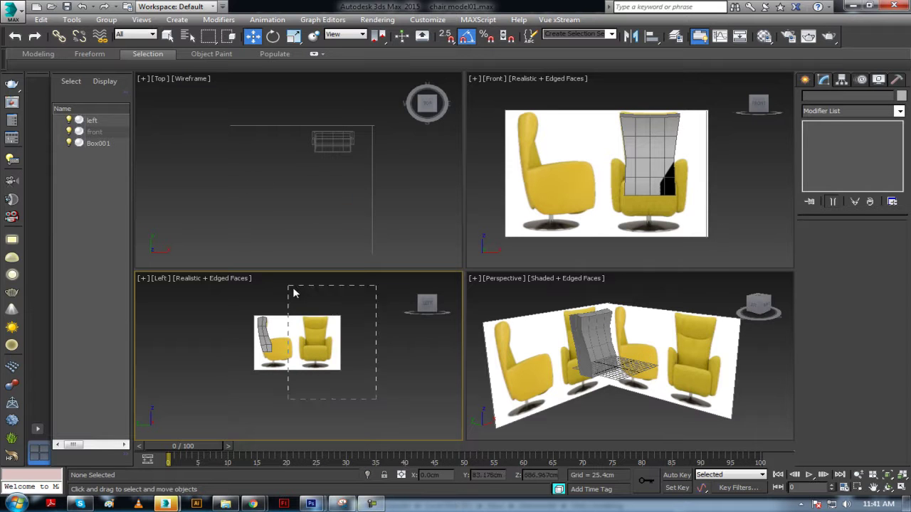
{"action": "left_click", "coordinate": [370, 408]}
{"action": "key", "text": "ctrl+z"}
{"action": "right_click", "coordinate": [268, 320]}
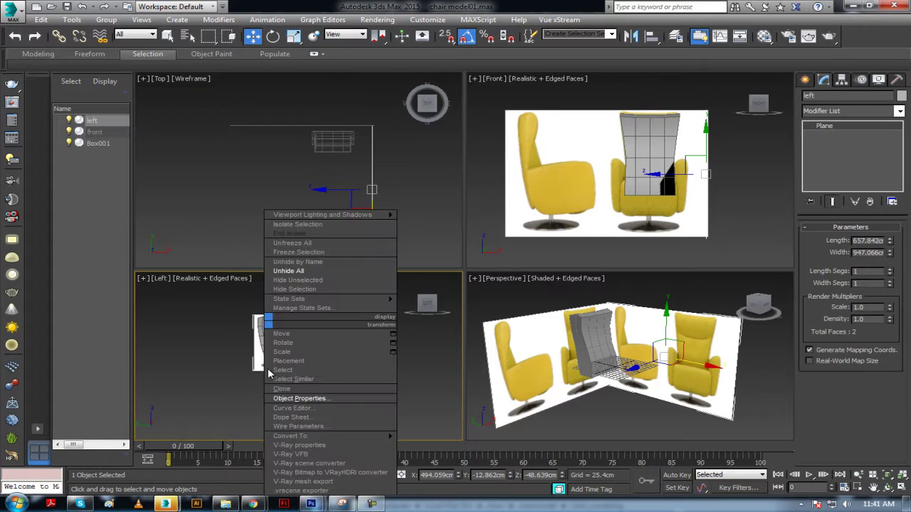
{"action": "left_click", "coordinate": [298, 255]}
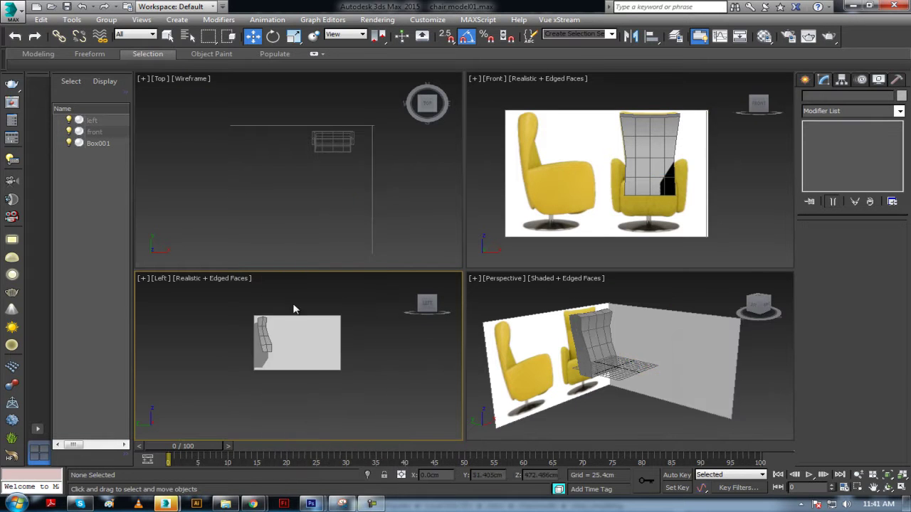
- Unfreeze all, then refreeze the left plane with Show Frozen in Gray turned off
{"action": "right_click", "coordinate": [316, 360]}
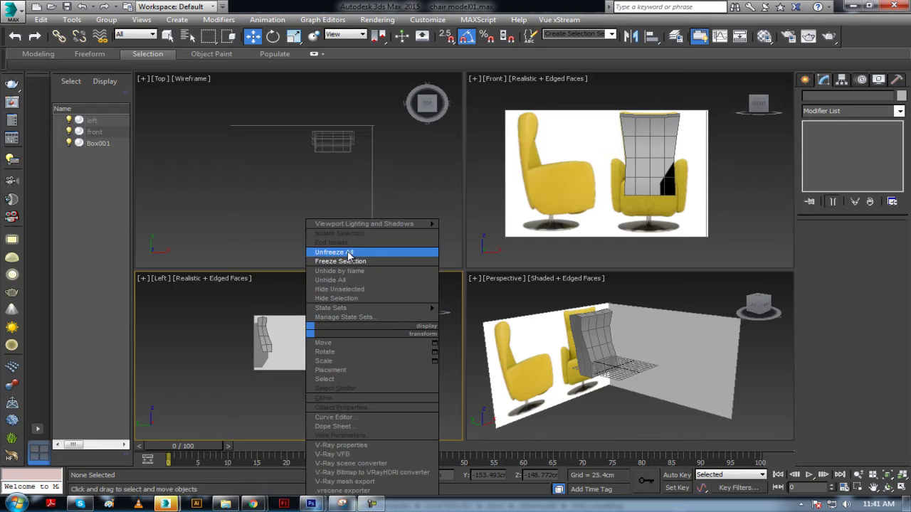
{"action": "left_click", "coordinate": [347, 253]}
{"action": "left_click", "coordinate": [317, 341]}
{"action": "right_click", "coordinate": [316, 341]}
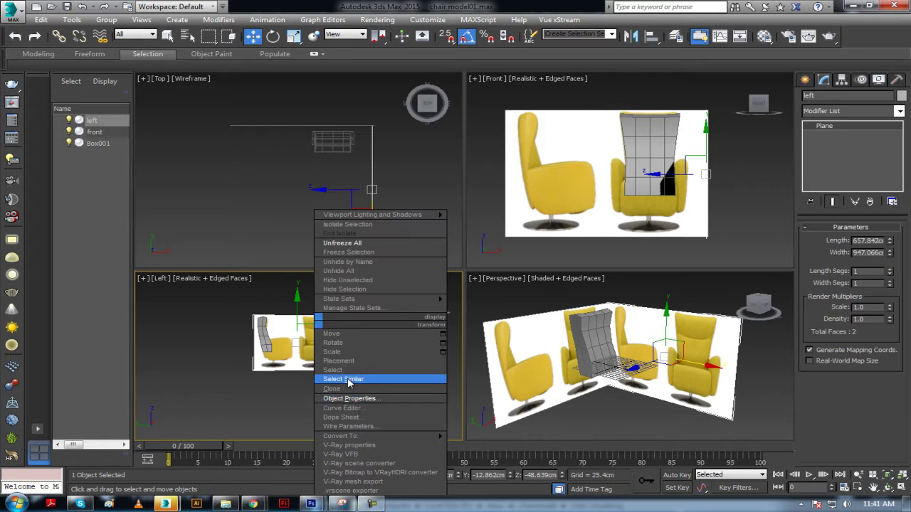
{"action": "left_click", "coordinate": [353, 400]}
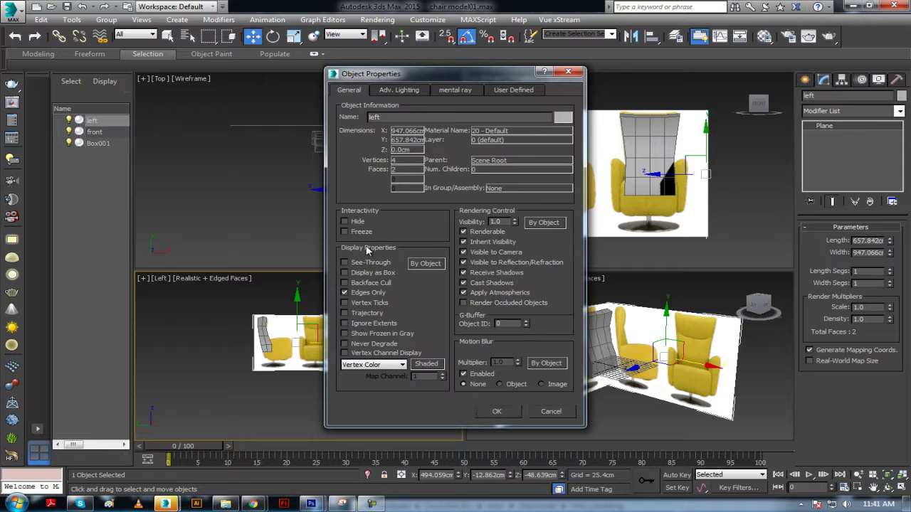
{"action": "left_click", "coordinate": [502, 413]}
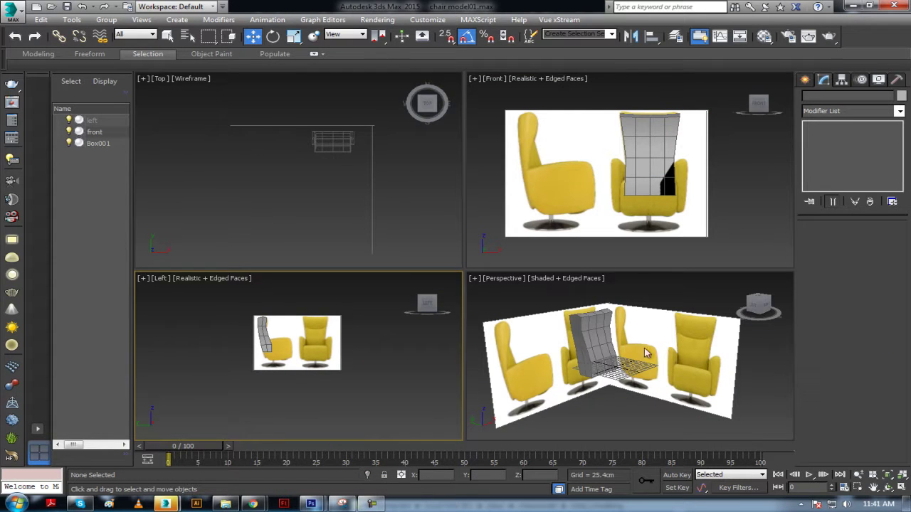
- Select the backrest box Box001 and frame the chair in the front view
{"action": "left_click", "coordinate": [591, 348]}
{"action": "scroll", "coordinate": [694, 151], "scroll_direction": "up", "scroll_amount": 4}
{"action": "scroll", "coordinate": [628, 214], "scroll_direction": "up", "scroll_amount": 2}
{"action": "scroll", "coordinate": [637, 224], "scroll_direction": "down", "scroll_amount": 1}
{"action": "scroll", "coordinate": [647, 235], "scroll_direction": "down", "scroll_amount": 3}
{"action": "middle_click_drag", "start_coordinate": [639, 200], "coordinate": [644, 184]}
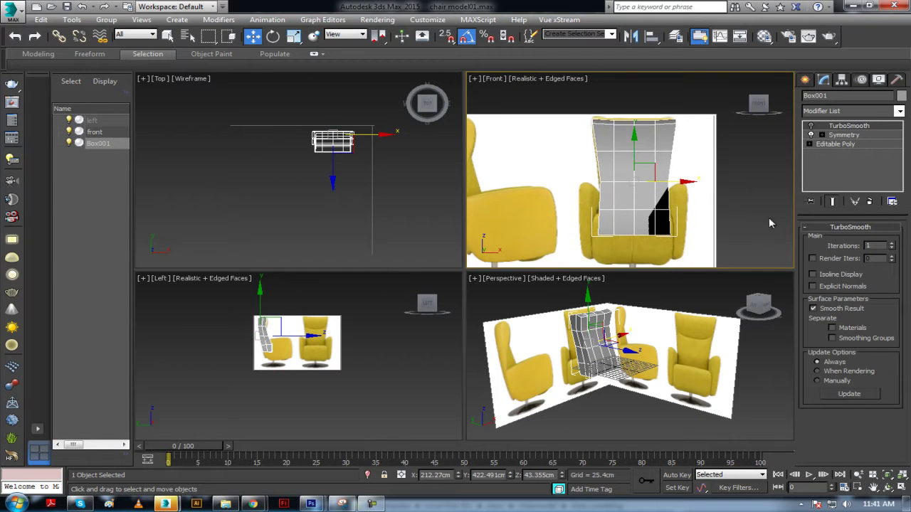
- Create a Standard Primitives box over the chair seat and move it under the backrest
{"action": "left_click", "coordinate": [806, 83]}
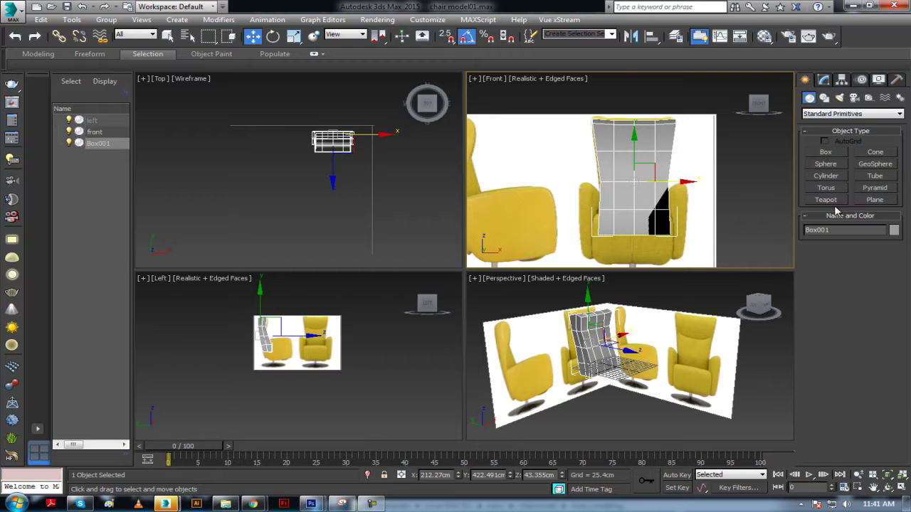
{"action": "left_click", "coordinate": [825, 152]}
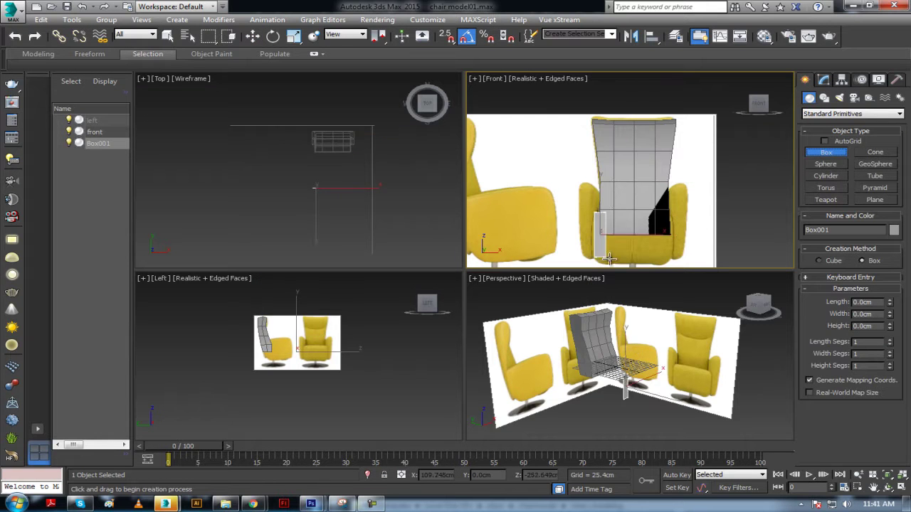
{"action": "left_click_drag", "start_coordinate": [594, 212], "coordinate": [674, 262]}
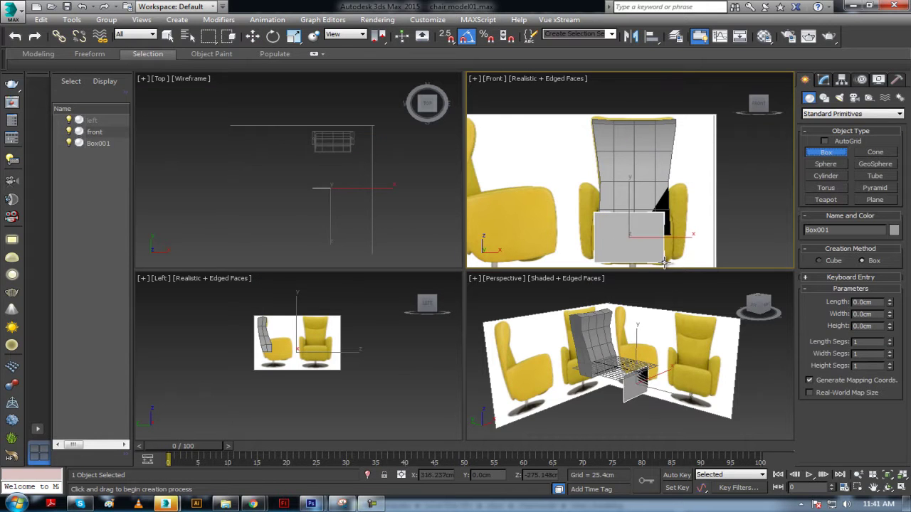
{"action": "left_click", "coordinate": [616, 212]}
{"action": "key", "text": "w"}
{"action": "scroll", "coordinate": [274, 342], "scroll_direction": "up", "scroll_amount": 5}
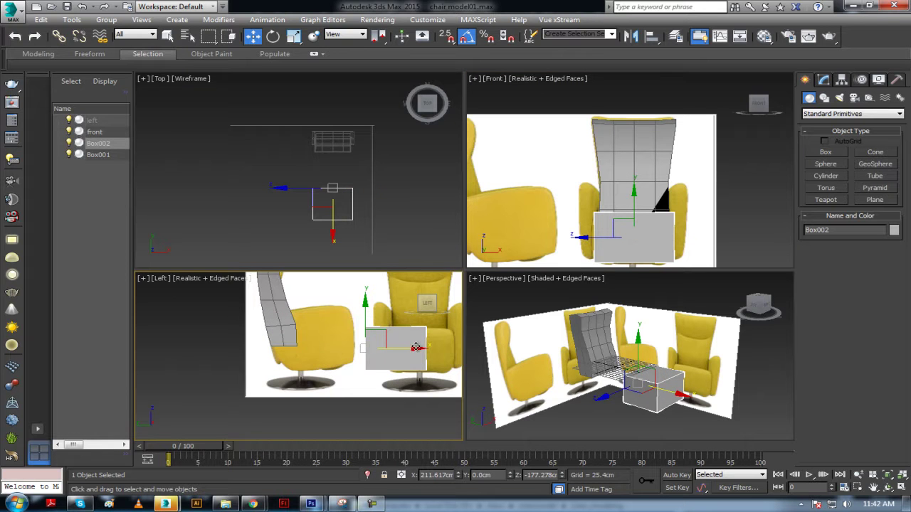
{"action": "left_click_drag", "start_coordinate": [419, 347], "coordinate": [335, 335]}
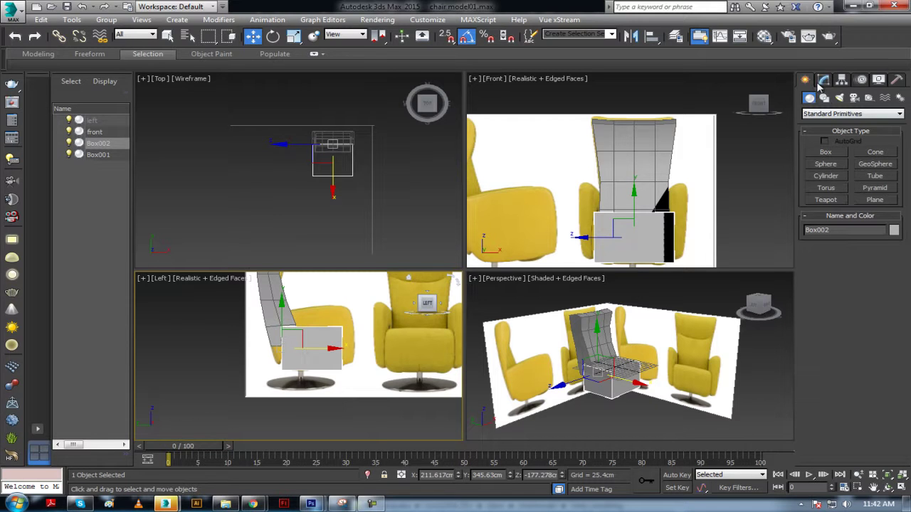
- Set the seat box height to 312.171 cm
{"action": "left_click", "coordinate": [823, 80]}
{"action": "left_click_drag", "start_coordinate": [859, 116], "coordinate": [851, 83]}
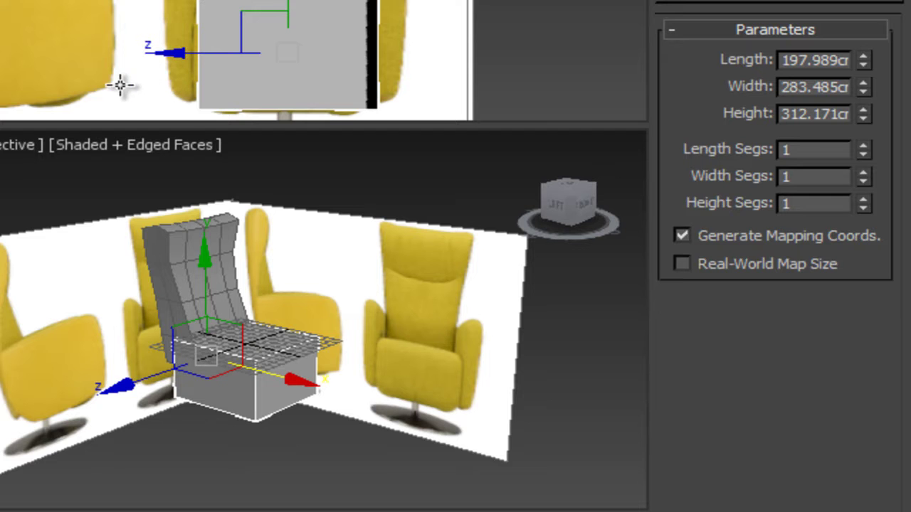
{"action": "mouse_move", "coordinate": [385, 349]}
{"action": "middle_mouse_down", "text": "alt"}
{"action": "mouse_move", "coordinate": [276, 366]}
{"action": "mouse_move", "coordinate": [286, 379]}
{"action": "middle_mouse_up", "text": "alt"}
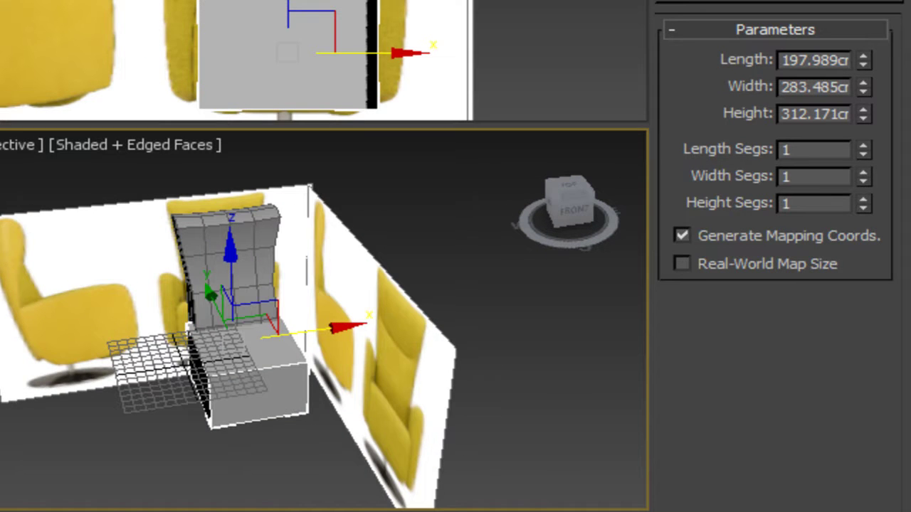
{"action": "middle_click_drag", "start_coordinate": [209, 380], "coordinate": [337, 374], "text": "alt"}
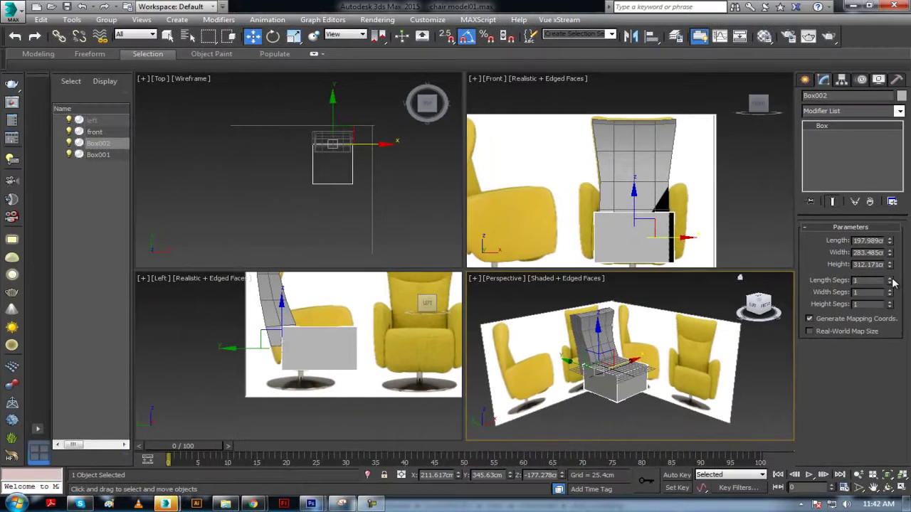
- Set the box's length, width and height segments to 3, 4 and 3
{"action": "left_click", "coordinate": [890, 279]}
{"action": "left_click", "coordinate": [890, 279]}
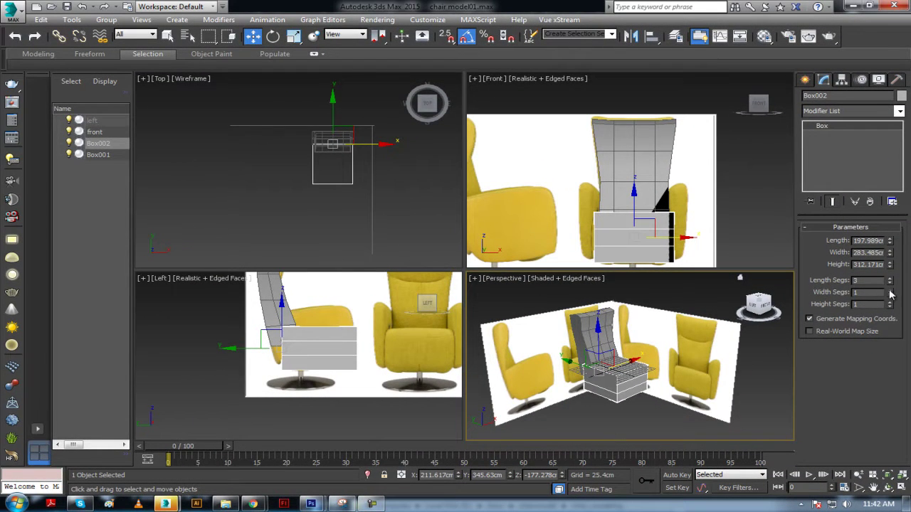
{"action": "left_click", "coordinate": [890, 290]}
{"action": "left_click", "coordinate": [890, 290]}
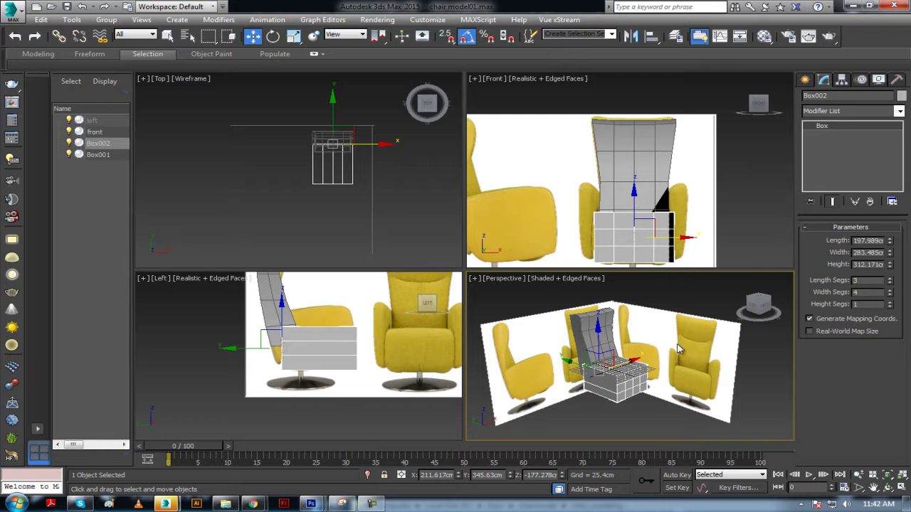
{"action": "mouse_move", "coordinate": [658, 384]}
{"action": "middle_mouse_down", "text": "alt"}
{"action": "mouse_move", "coordinate": [659, 373]}
{"action": "mouse_move", "coordinate": [621, 377]}
{"action": "middle_mouse_up", "text": "alt"}
{"action": "left_click", "coordinate": [890, 302]}
{"action": "left_click", "coordinate": [890, 302]}
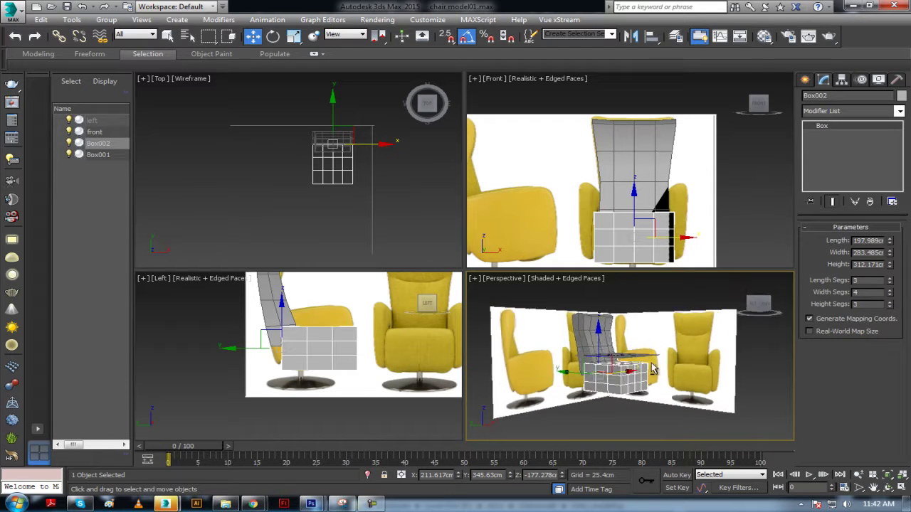
{"action": "key", "text": "alt+w"}
{"action": "mouse_move", "coordinate": [524, 317]}
{"action": "middle_mouse_down", "text": "alt"}
{"action": "mouse_move", "coordinate": [471, 325]}
{"action": "mouse_move", "coordinate": [472, 295]}
{"action": "mouse_move", "coordinate": [491, 324]}
{"action": "middle_mouse_up", "text": "alt"}
{"action": "key", "text": "alt+w"}
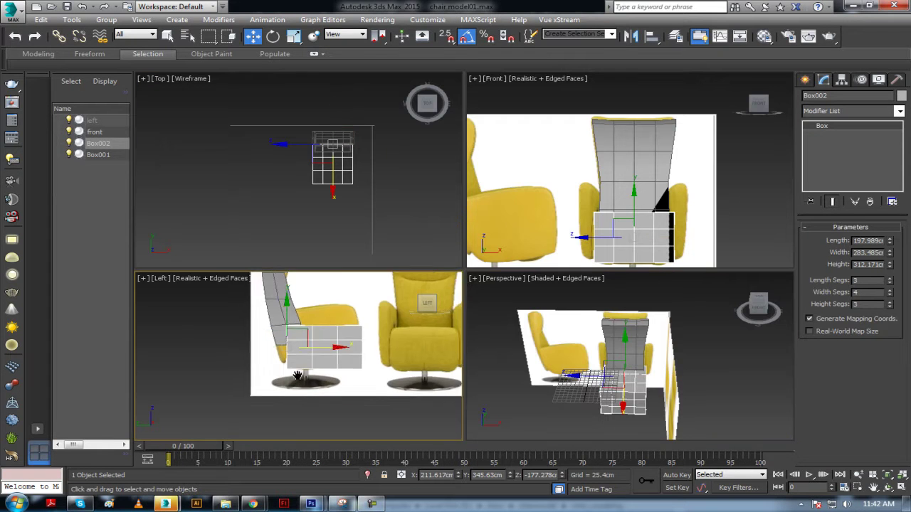
{"action": "scroll", "coordinate": [340, 384], "scroll_direction": "up", "scroll_amount": 2}
{"action": "middle_click_drag", "start_coordinate": [340, 363], "coordinate": [340, 391]}
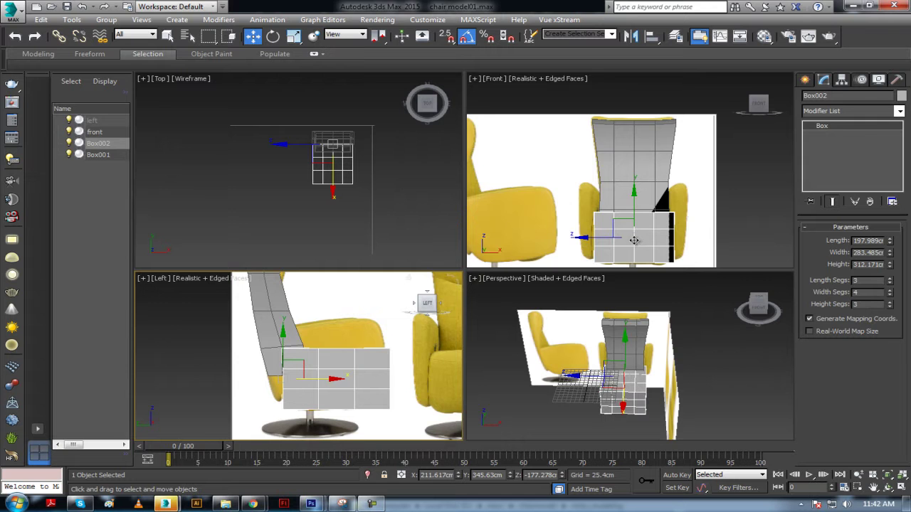
{"action": "scroll", "coordinate": [634, 241], "scroll_direction": "up", "scroll_amount": 2}
{"action": "scroll", "coordinate": [653, 212], "scroll_direction": "up", "scroll_amount": 2}
- Pick an unused material slot and place the Material Editor on the right side
{"action": "key", "text": "m"}
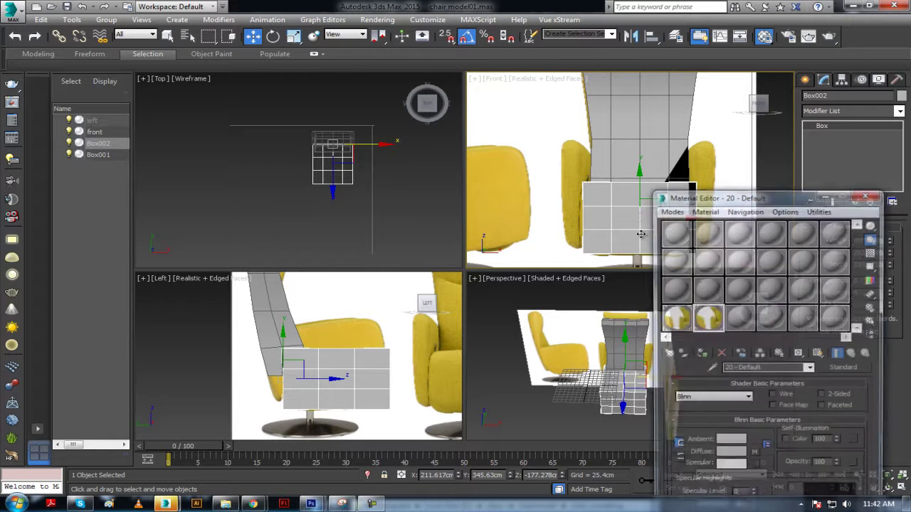
{"action": "left_click", "coordinate": [743, 315]}
{"action": "mouse_move", "coordinate": [779, 202]}
{"action": "left_mouse_down"}
{"action": "mouse_move", "coordinate": [278, 106]}
{"action": "mouse_move", "coordinate": [297, 51]}
{"action": "left_mouse_up"}
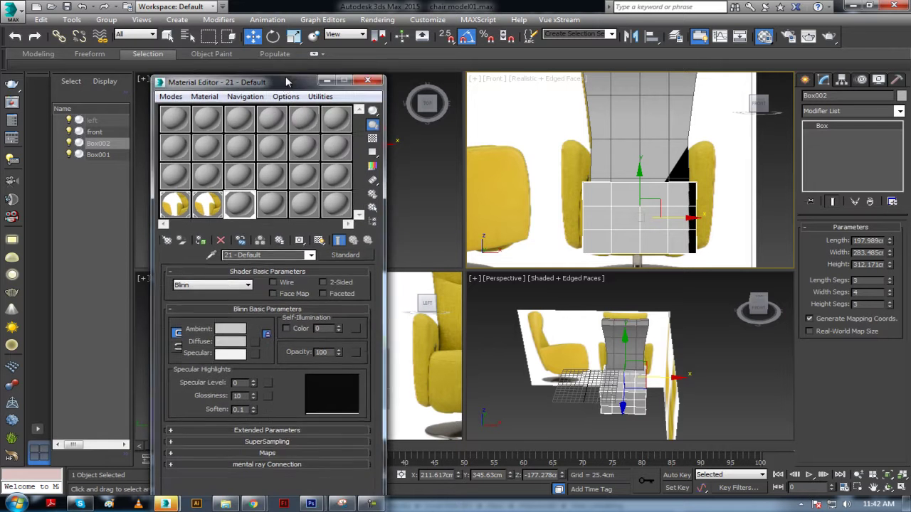
{"action": "left_click_drag", "start_coordinate": [209, 53], "coordinate": [336, 192]}
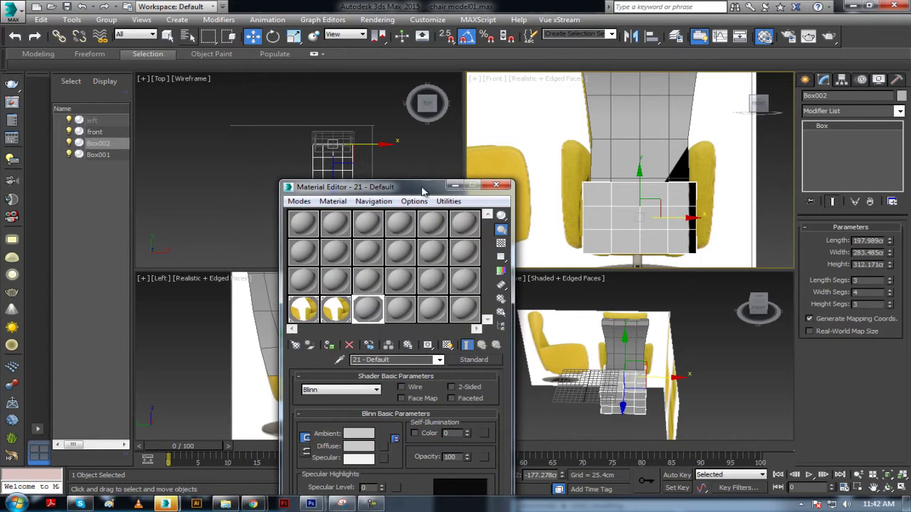
{"action": "left_click_drag", "start_coordinate": [423, 190], "coordinate": [851, 107]}
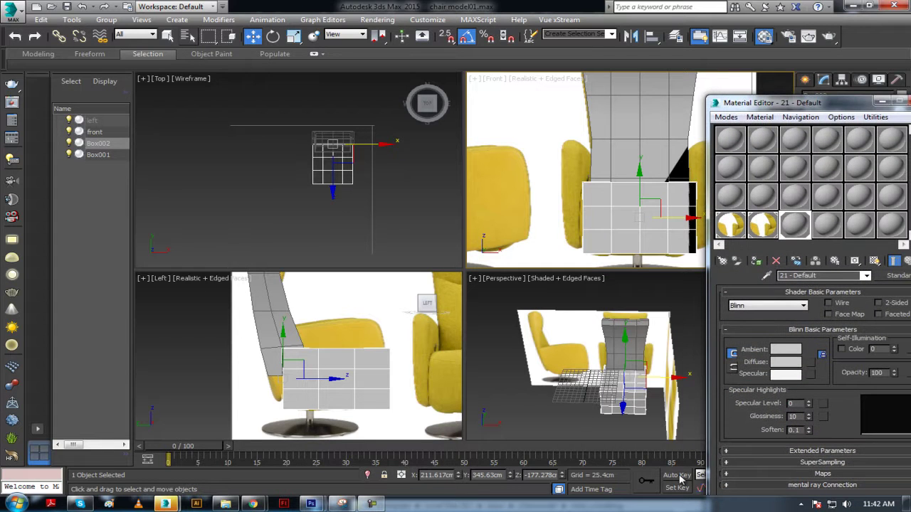
- With Auto Key on at frame 50, set the material opacity to 0, then turn Auto Key off
{"action": "left_click", "coordinate": [679, 476]}
{"action": "left_click_drag", "start_coordinate": [186, 444], "coordinate": [463, 445]}
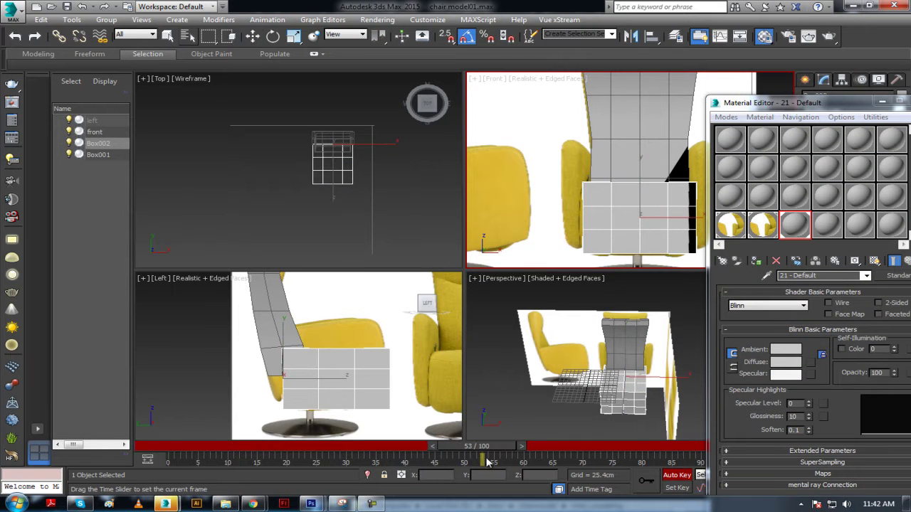
{"action": "right_click", "coordinate": [894, 377]}
{"action": "left_click_drag", "start_coordinate": [854, 102], "coordinate": [376, 89]}
{"action": "key", "text": "m"}
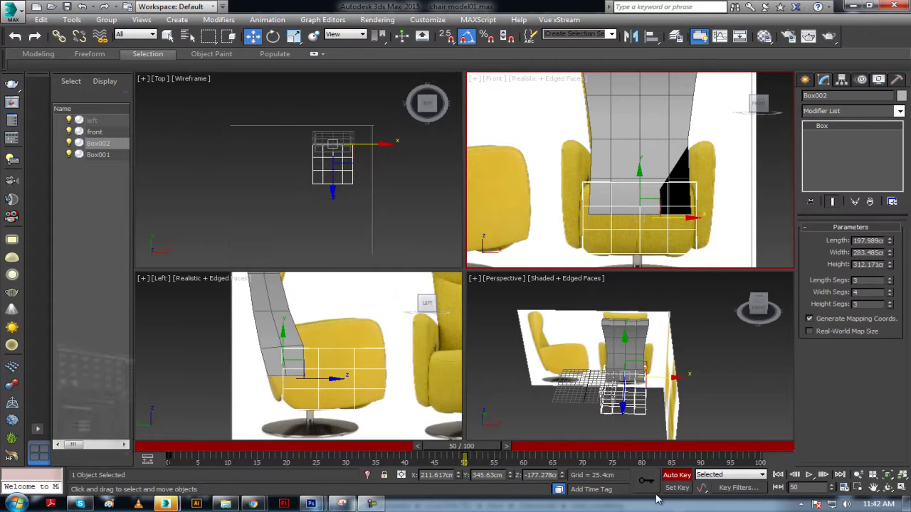
{"action": "left_click", "coordinate": [680, 475]}
{"action": "mouse_move", "coordinate": [484, 447]}
{"action": "left_mouse_down"}
{"action": "mouse_move", "coordinate": [468, 445]}
{"action": "mouse_move", "coordinate": [476, 445]}
{"action": "left_mouse_up"}
{"action": "key", "text": "w"}
{"action": "scroll", "coordinate": [667, 166], "scroll_direction": "up", "scroll_amount": 2}
{"action": "scroll", "coordinate": [668, 166], "scroll_direction": "down", "scroll_amount": 2}
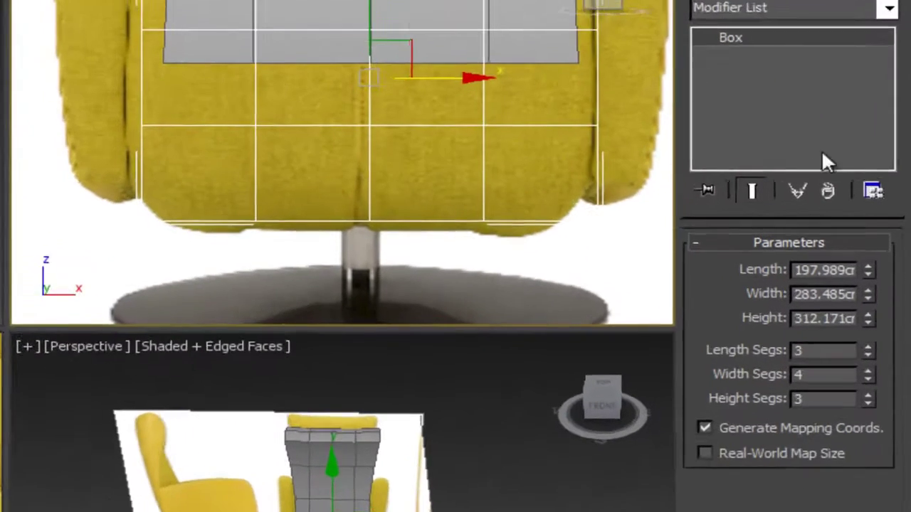
- Freeze the front reference plane
{"action": "left_click", "coordinate": [737, 254]}
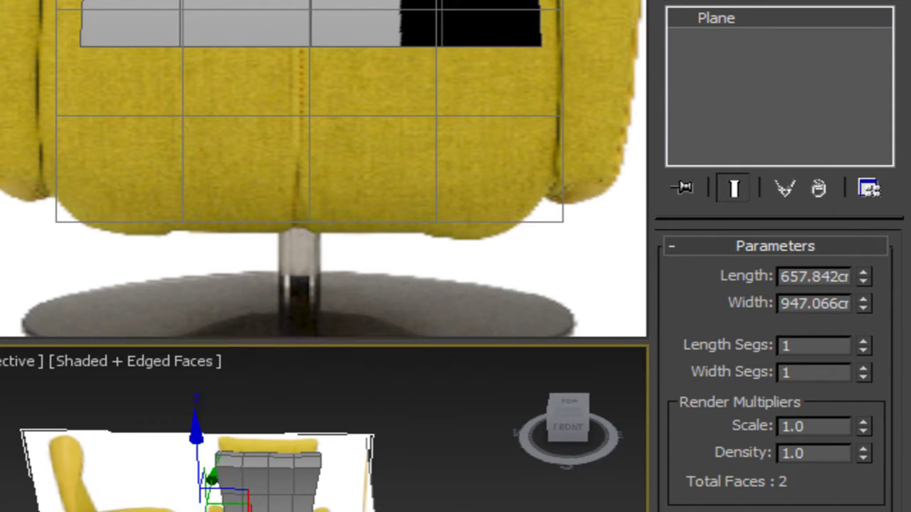
{"action": "right_click", "coordinate": [131, 456]}
{"action": "left_click", "coordinate": [220, 303]}
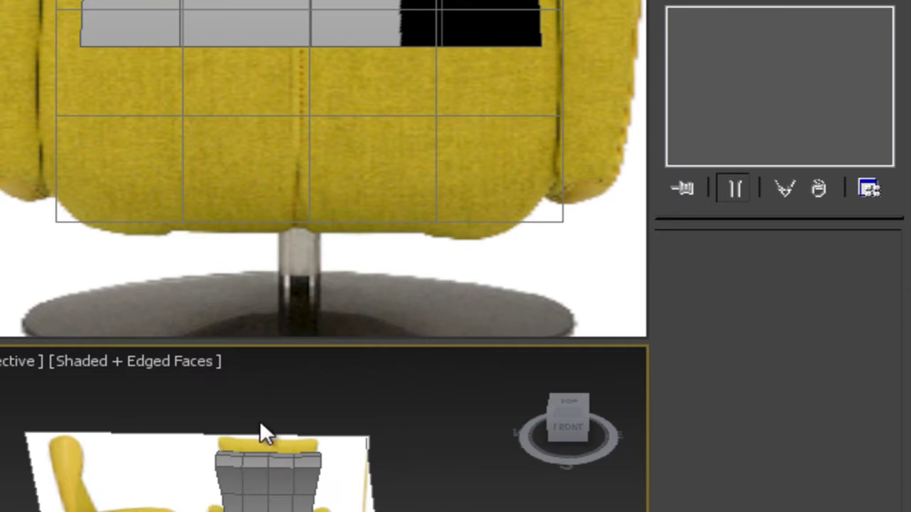
- Convert the seat box Box002 to an Editable Poly
{"action": "left_click", "coordinate": [417, 222]}
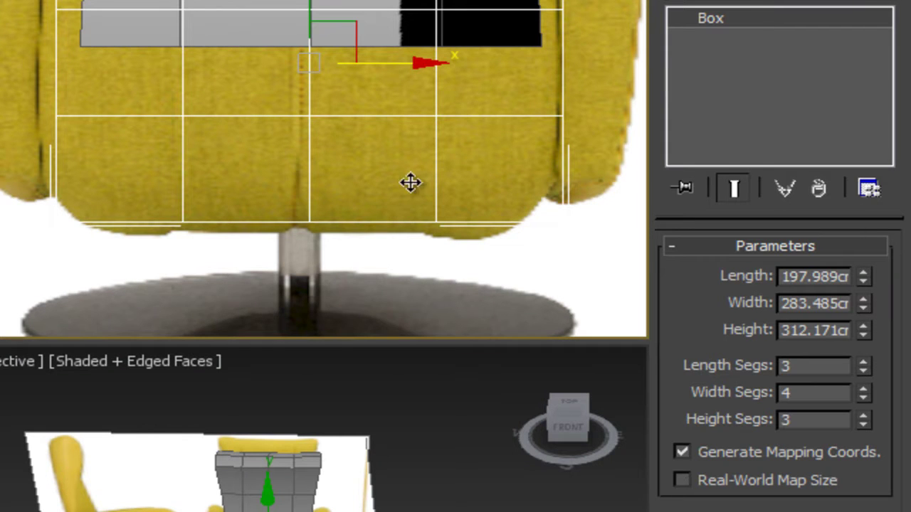
{"action": "middle_click_drag", "start_coordinate": [411, 183], "coordinate": [298, 167]}
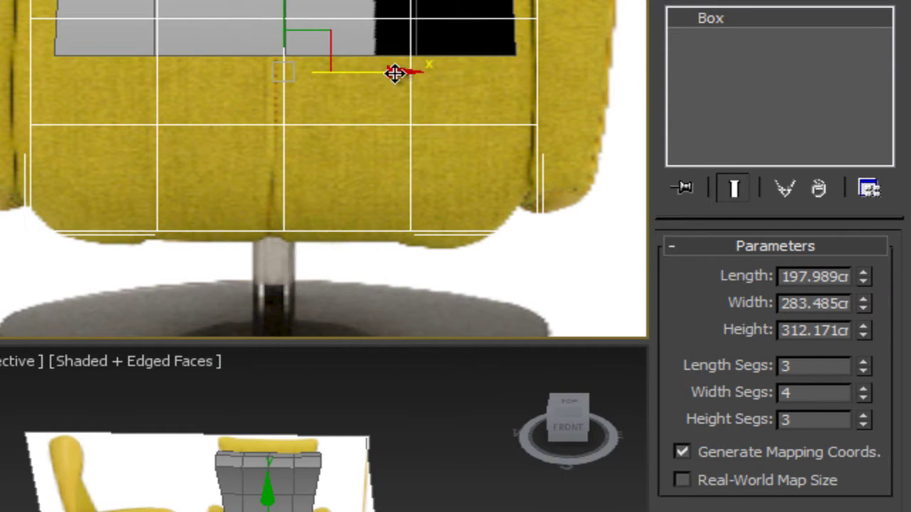
{"action": "right_click", "coordinate": [274, 92]}
{"action": "mouse_move", "coordinate": [413, 336]}
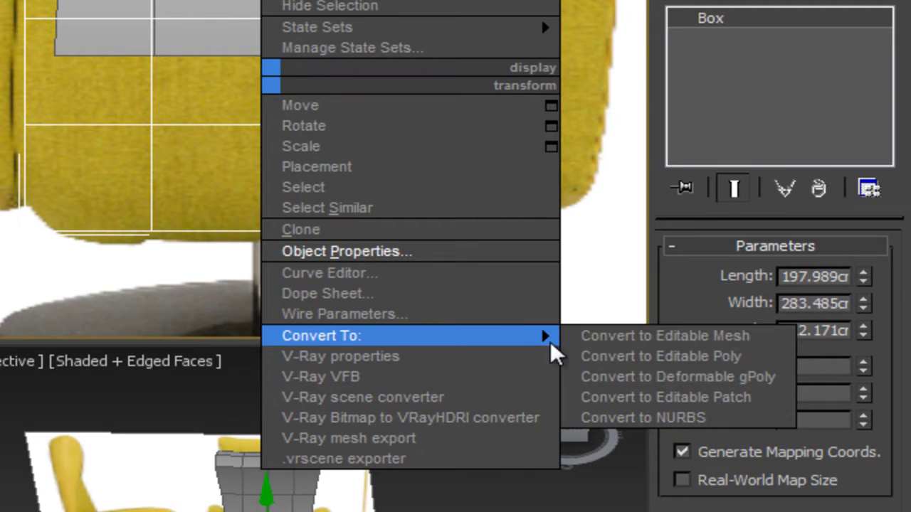
{"action": "left_click", "coordinate": [606, 356]}
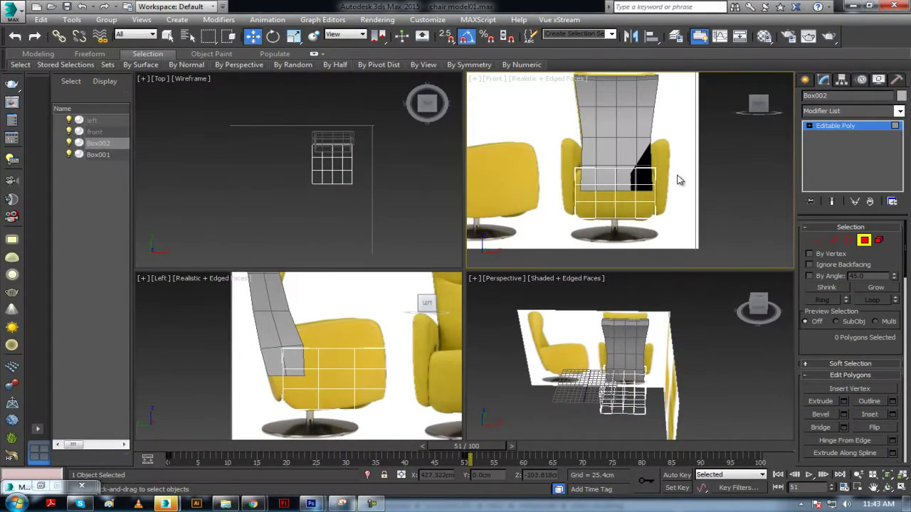
- Delete the right half of the seat box's polygons
{"action": "left_click_drag", "start_coordinate": [617, 245], "coordinate": [620, 247]}
{"action": "key", "text": "Delete"}
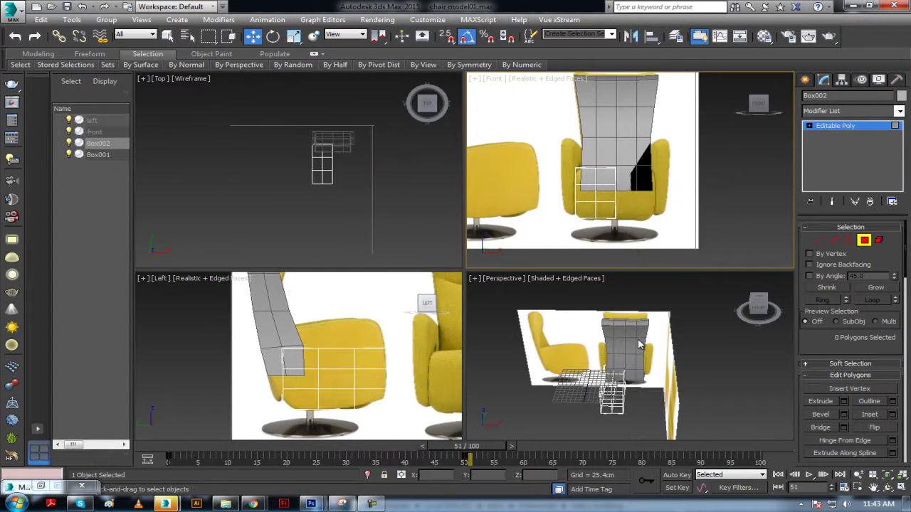
{"action": "scroll", "coordinate": [378, 388], "scroll_direction": "up", "scroll_amount": 3}
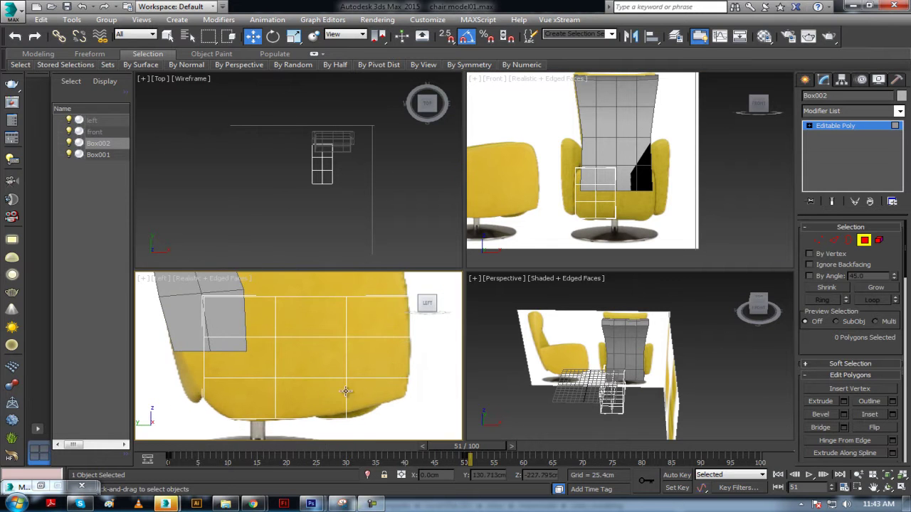
{"action": "middle_click_drag", "start_coordinate": [348, 393], "coordinate": [375, 392]}
- In Vertex mode, move the seat's corner and front-edge vertices toward the reference outline
{"action": "key", "text": "1"}
{"action": "scroll", "coordinate": [273, 363], "scroll_direction": "up", "scroll_amount": 3}
{"action": "left_click_drag", "start_coordinate": [306, 424], "coordinate": [218, 352]}
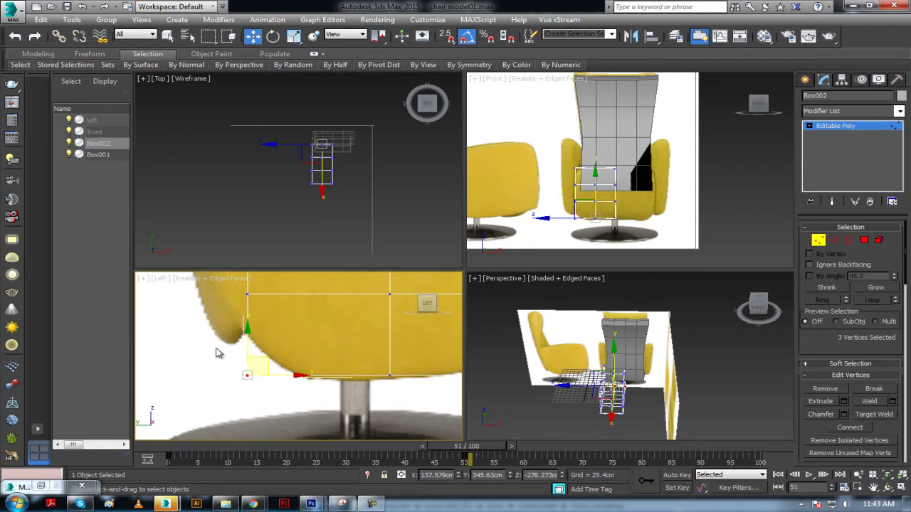
{"action": "middle_click_drag", "start_coordinate": [269, 362], "coordinate": [281, 367], "text": "alt"}
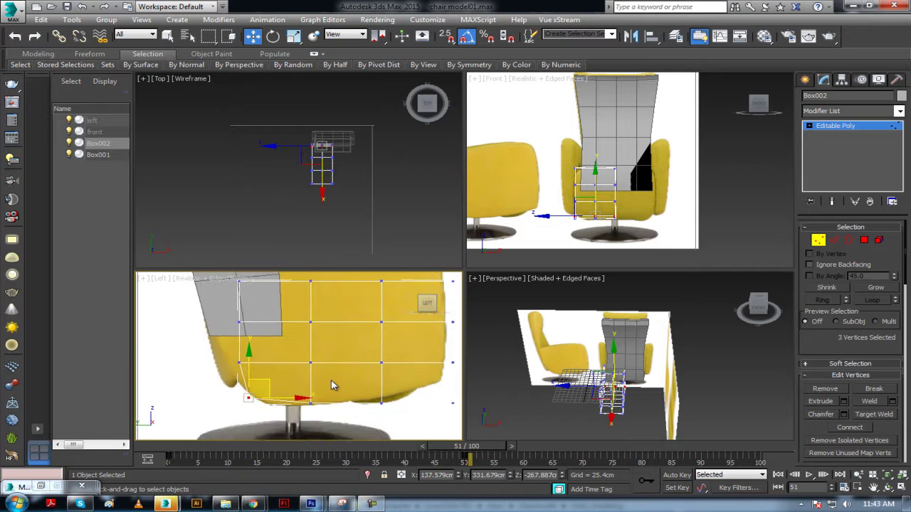
{"action": "left_click_drag", "start_coordinate": [266, 320], "coordinate": [234, 366]}
{"action": "left_click_drag", "start_coordinate": [253, 325], "coordinate": [258, 345]}
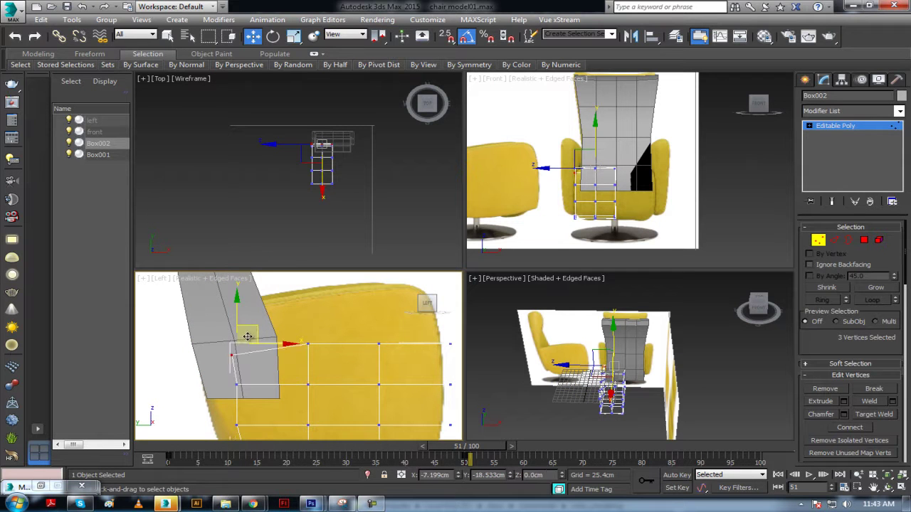
{"action": "middle_click_drag", "start_coordinate": [257, 345], "coordinate": [197, 332]}
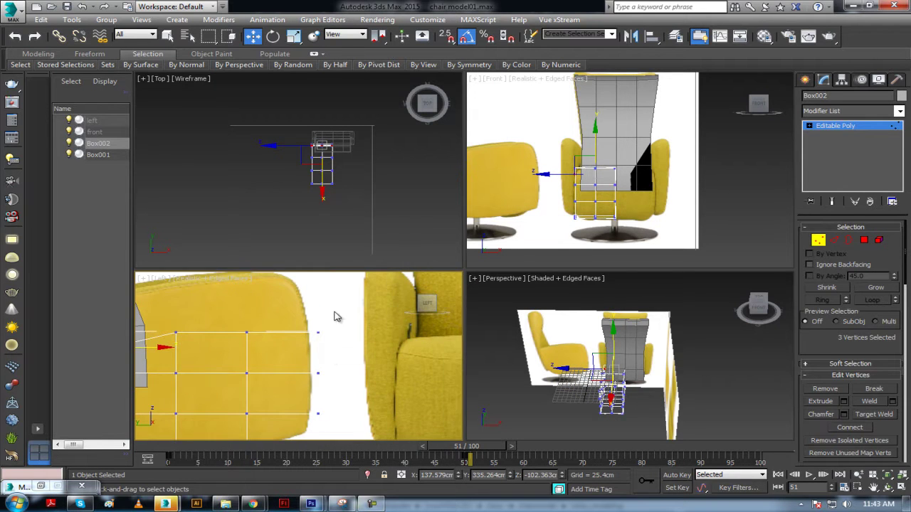
{"action": "left_click_drag", "start_coordinate": [281, 462], "coordinate": [281, 456]}
{"action": "middle_click_drag", "start_coordinate": [321, 387], "coordinate": [320, 346]}
{"action": "left_click_drag", "start_coordinate": [338, 347], "coordinate": [354, 376]}
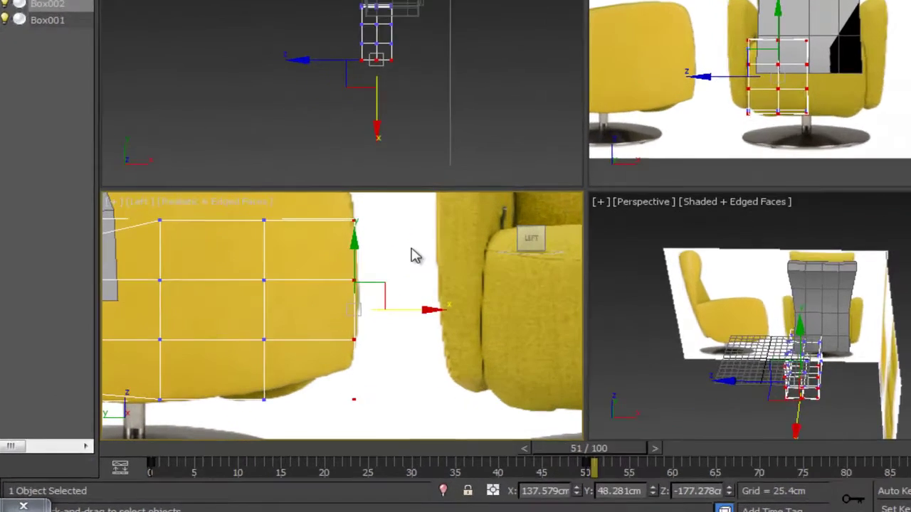
- In Left view, pull the seat's front and bottom vertices inward to trace the cushion's rounded curve
{"action": "left_click", "coordinate": [308, 291]}
{"action": "left_click_drag", "start_coordinate": [482, 67], "coordinate": [469, 71]}
{"action": "left_click_drag", "start_coordinate": [464, 349], "coordinate": [338, 452]}
{"action": "mouse_move", "coordinate": [466, 337]}
{"action": "left_mouse_down"}
{"action": "mouse_move", "coordinate": [421, 333]}
{"action": "mouse_move", "coordinate": [383, 311]}
{"action": "left_mouse_up"}
{"action": "left_click", "coordinate": [304, 359]}
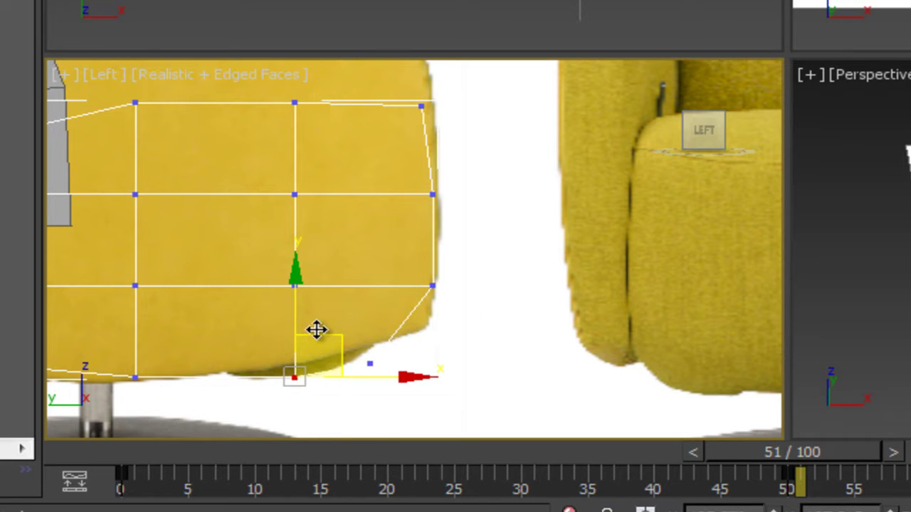
{"action": "left_click_drag", "start_coordinate": [315, 330], "coordinate": [306, 325]}
{"action": "left_click", "coordinate": [369, 364]}
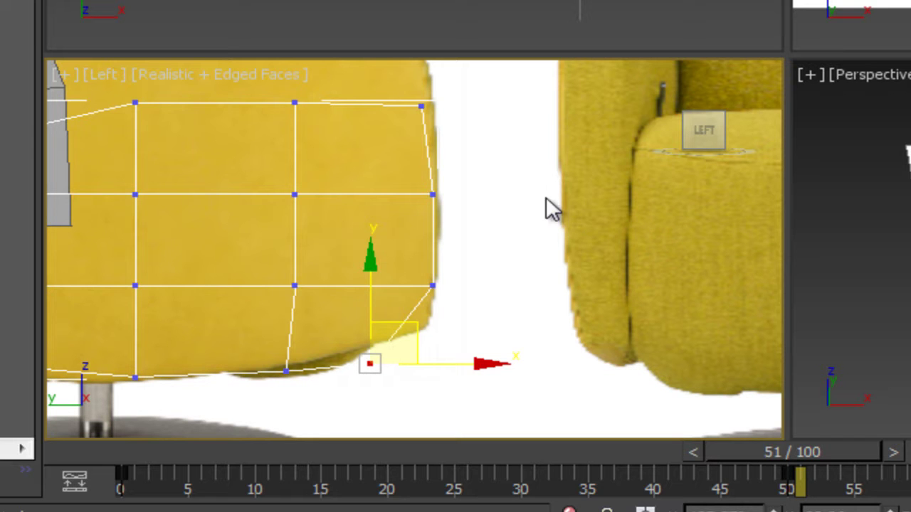
{"action": "left_click_drag", "start_coordinate": [474, 91], "coordinate": [437, 309]}
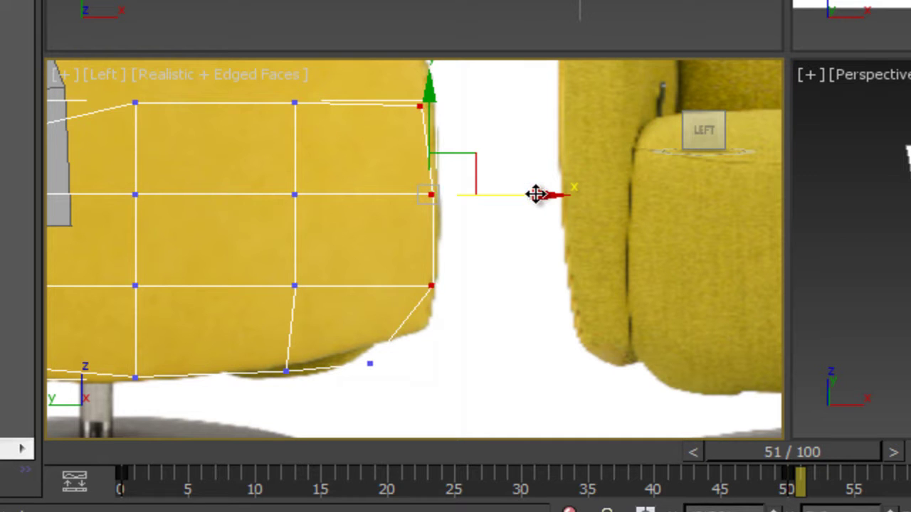
- Adjust the seat's top and back vertices so the profile matches the reference cushion edge
{"action": "middle_click_drag", "start_coordinate": [437, 227], "coordinate": [432, 142]}
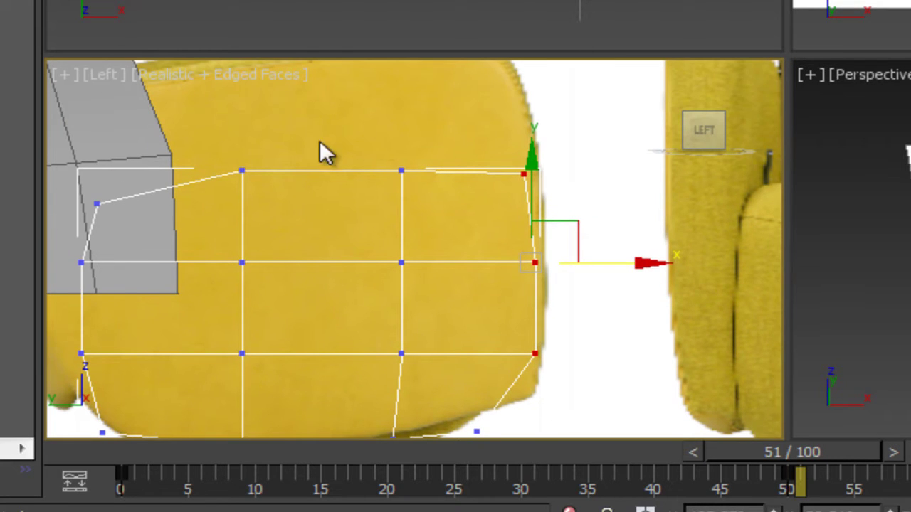
{"action": "left_click", "coordinate": [242, 170]}
{"action": "left_click_drag", "start_coordinate": [280, 133], "coordinate": [269, 135]}
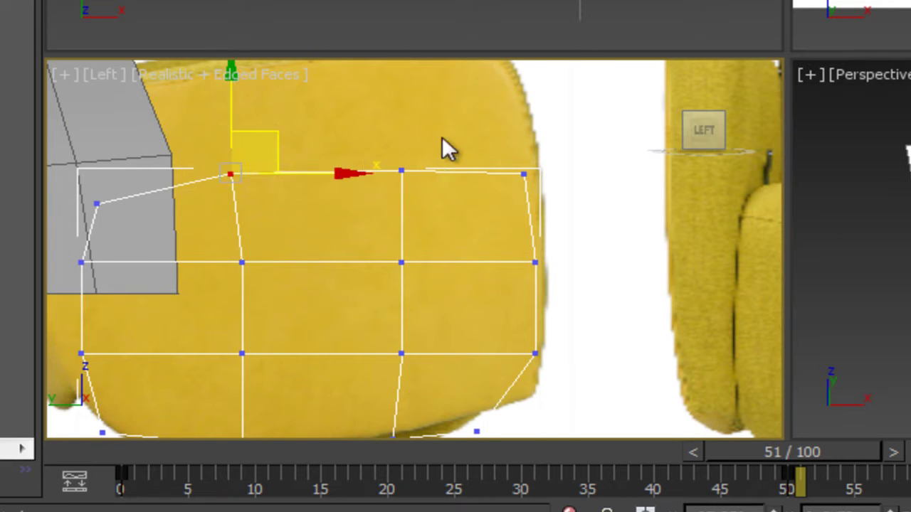
{"action": "left_click", "coordinate": [402, 171]}
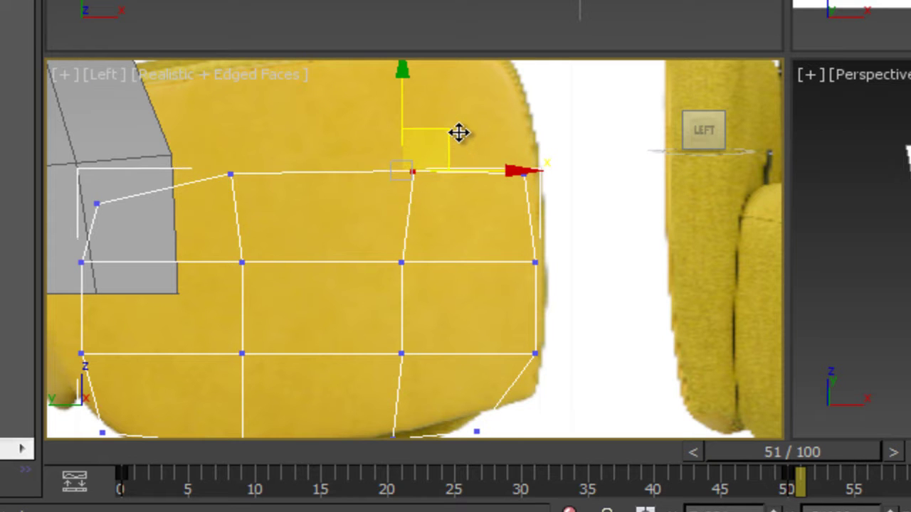
{"action": "left_click_drag", "start_coordinate": [458, 138], "coordinate": [470, 138]}
{"action": "middle_click_drag", "start_coordinate": [488, 263], "coordinate": [498, 126]}
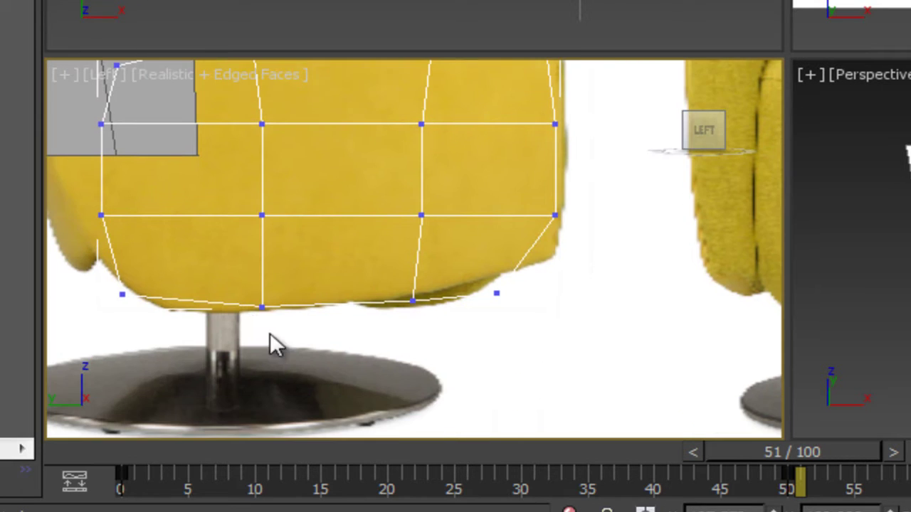
{"action": "mouse_move", "coordinate": [90, 337]}
{"action": "left_mouse_down"}
{"action": "mouse_move", "coordinate": [206, 249]}
{"action": "mouse_move", "coordinate": [165, 247]}
{"action": "left_mouse_up"}
{"action": "left_click", "coordinate": [262, 307]}
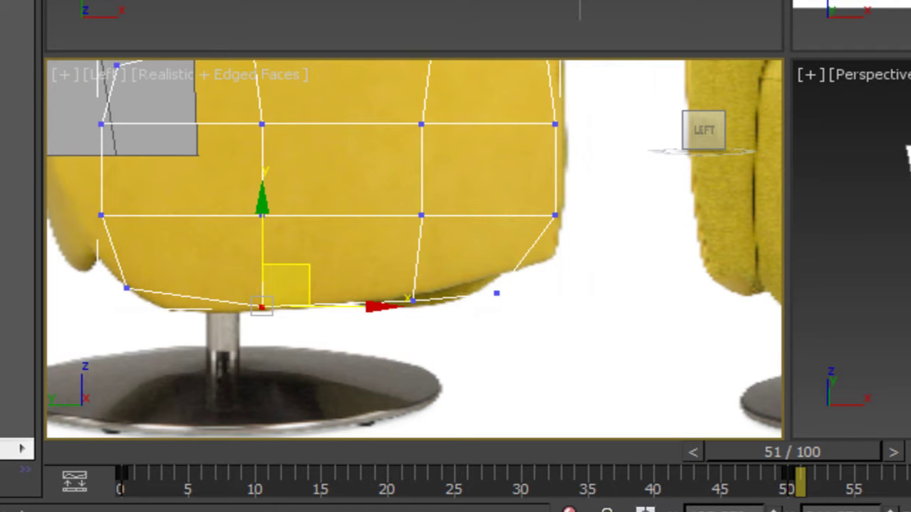
- Maximize the Perspective view with Alt+W and orbit to inspect the seat box
{"action": "right_click", "coordinate": [847, 213]}
{"action": "right_click", "coordinate": [829, 169]}
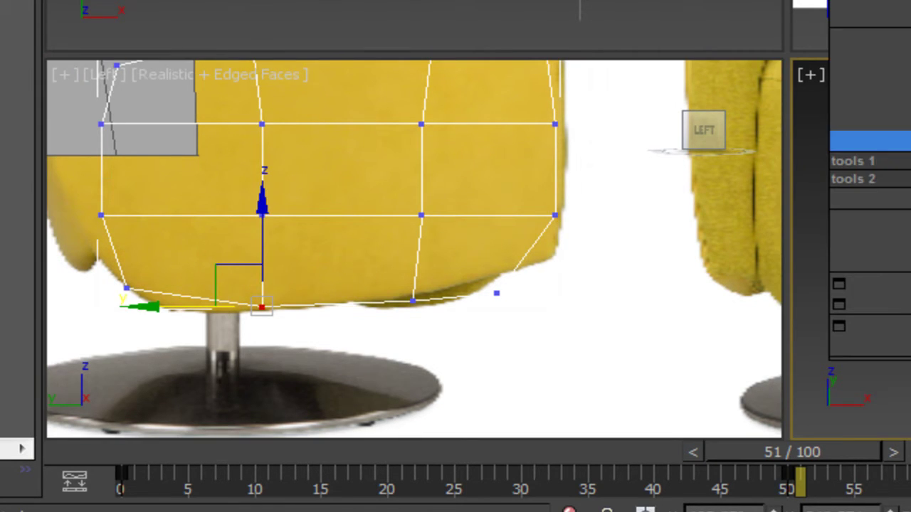
{"action": "key", "text": "alt+w"}
{"action": "mouse_move", "coordinate": [776, 260]}
{"action": "middle_mouse_down", "text": "alt"}
{"action": "mouse_move", "coordinate": [803, 244]}
{"action": "mouse_move", "coordinate": [750, 282]}
{"action": "middle_mouse_up", "text": "alt"}
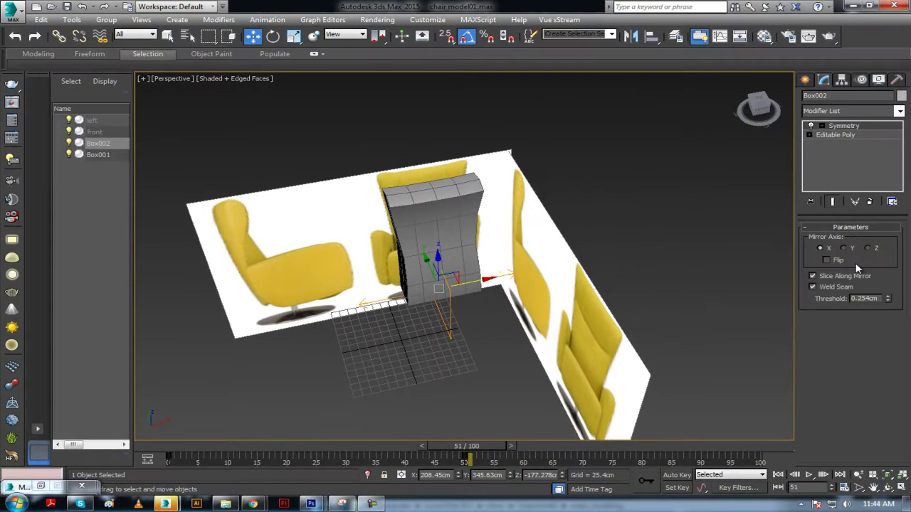
- Enable Flip on the Symmetry modifier and reset the time slider to frame 0
{"action": "left_click", "coordinate": [826, 260]}
{"action": "left_click_drag", "start_coordinate": [475, 446], "coordinate": [186, 464]}
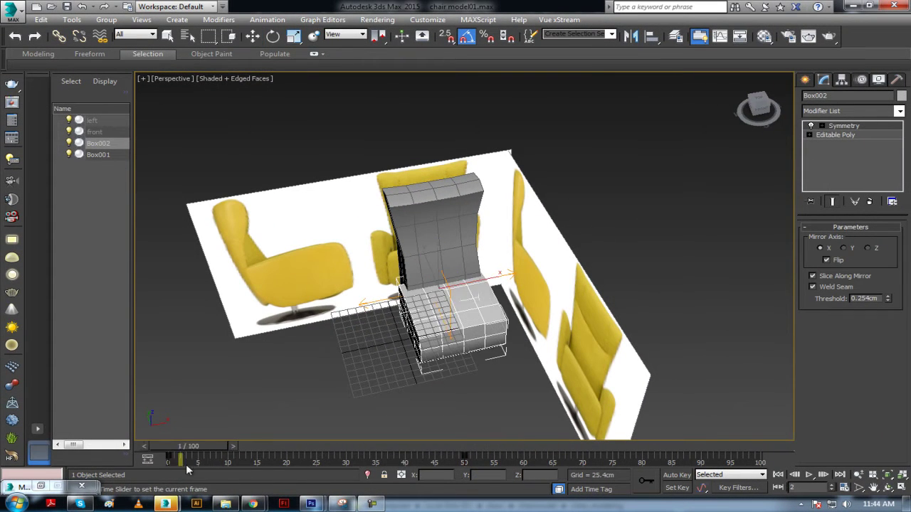
{"action": "scroll", "coordinate": [503, 269], "scroll_direction": "up", "scroll_amount": 5}
{"action": "scroll", "coordinate": [504, 269], "scroll_direction": "up", "scroll_amount": 3}
{"action": "middle_click_drag", "start_coordinate": [503, 269], "coordinate": [533, 282], "text": "alt"}
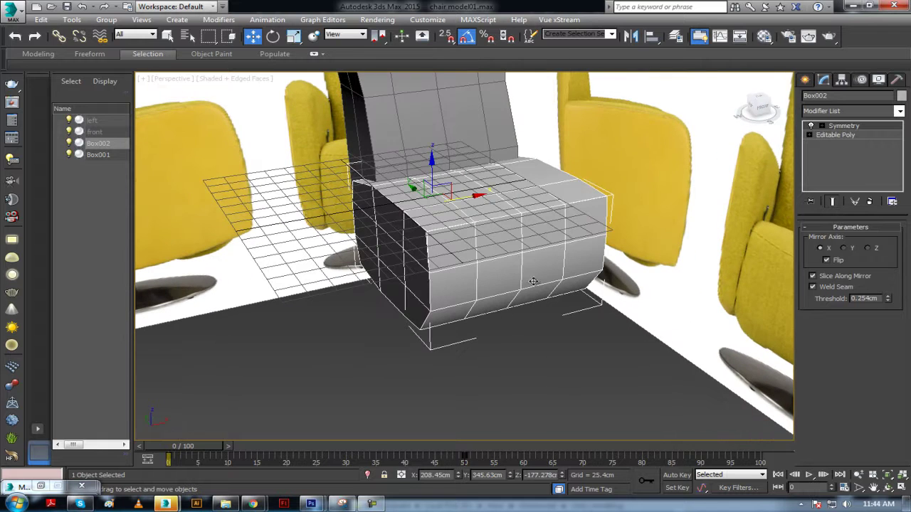
- Return to the Editable Poly's Vertex sub-object level on the seat box
{"action": "left_click", "coordinate": [809, 135]}
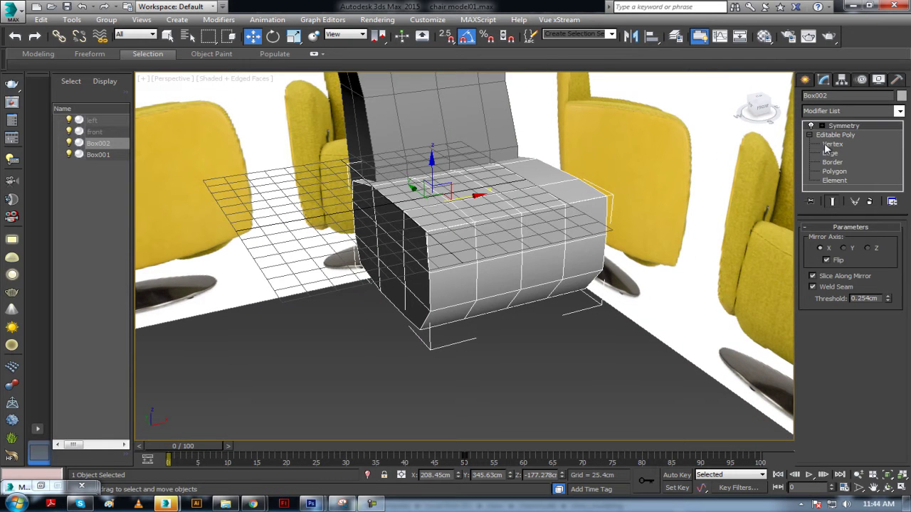
{"action": "left_click", "coordinate": [831, 144]}
{"action": "middle_click_drag", "start_coordinate": [484, 242], "coordinate": [457, 230], "text": "alt"}
- In the four-viewport Front view, select the box's left-side vertices and nudge the bottom ones inward
{"action": "key", "text": "alt+w"}
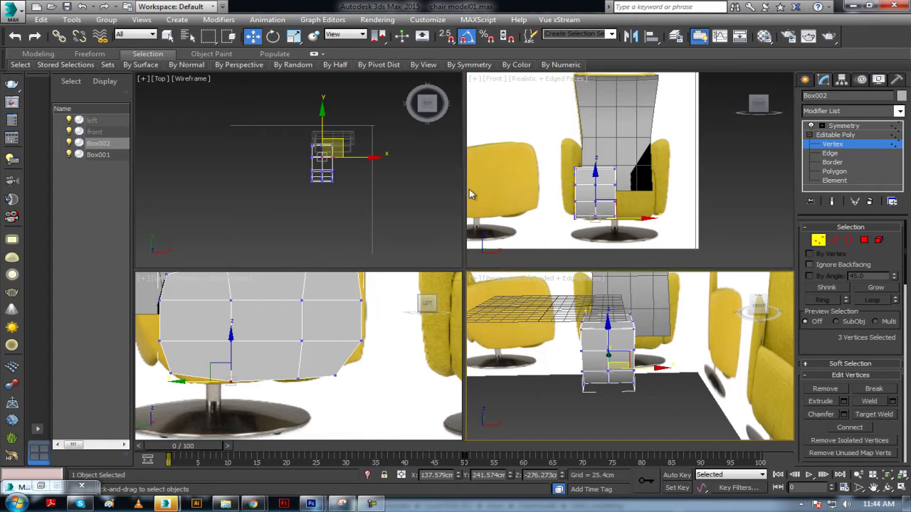
{"action": "scroll", "coordinate": [624, 176], "scroll_direction": "up", "scroll_amount": 5}
{"action": "left_click_drag", "start_coordinate": [537, 155], "coordinate": [523, 181]}
{"action": "scroll", "coordinate": [577, 169], "scroll_direction": "up", "scroll_amount": 3}
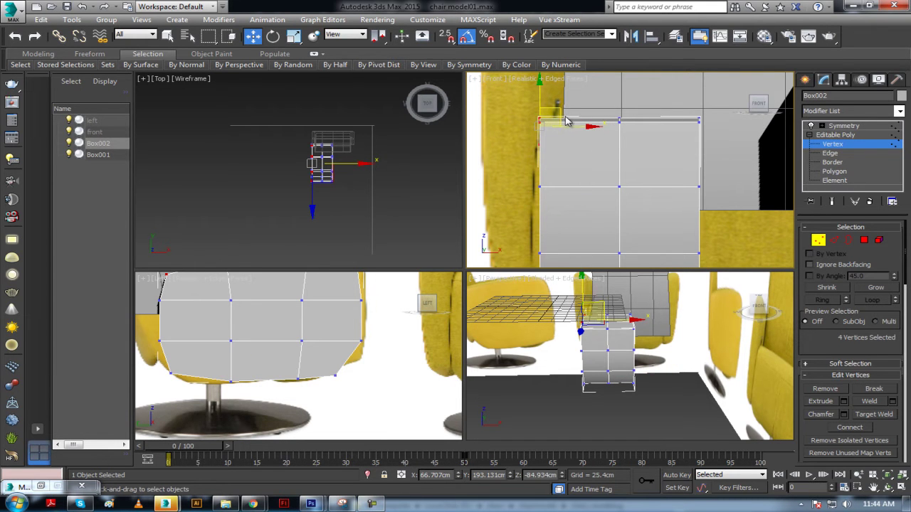
{"action": "middle_click_drag", "start_coordinate": [575, 159], "coordinate": [600, 195]}
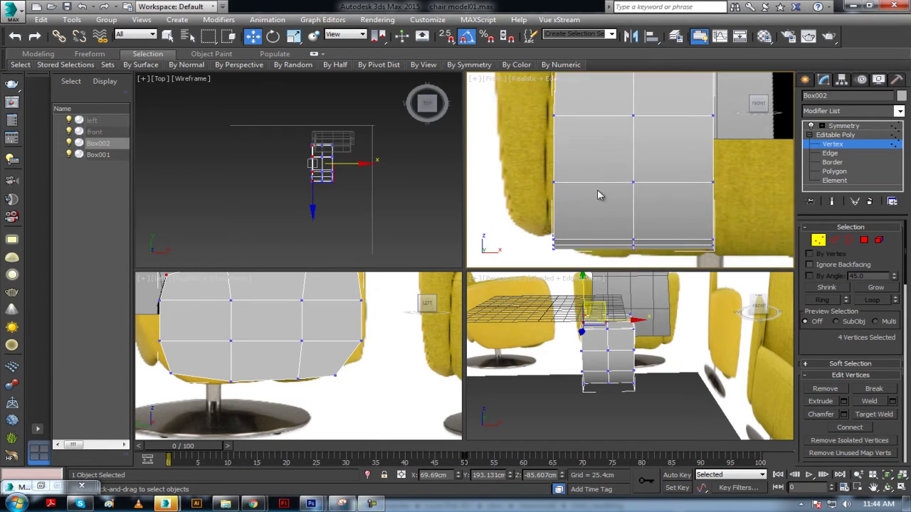
{"action": "left_click_drag", "start_coordinate": [600, 195], "coordinate": [533, 269]}
{"action": "left_click_drag", "start_coordinate": [592, 242], "coordinate": [593, 242]}
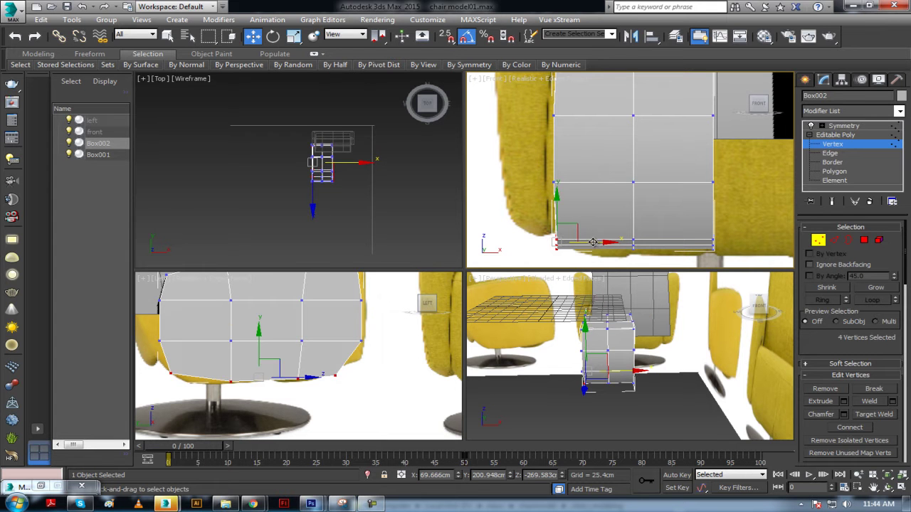
- Push the top and middle left vertices outward so the seat bulges like the cushion
{"action": "left_click_drag", "start_coordinate": [540, 103], "coordinate": [579, 185]}
{"action": "left_click_drag", "start_coordinate": [592, 152], "coordinate": [587, 150]}
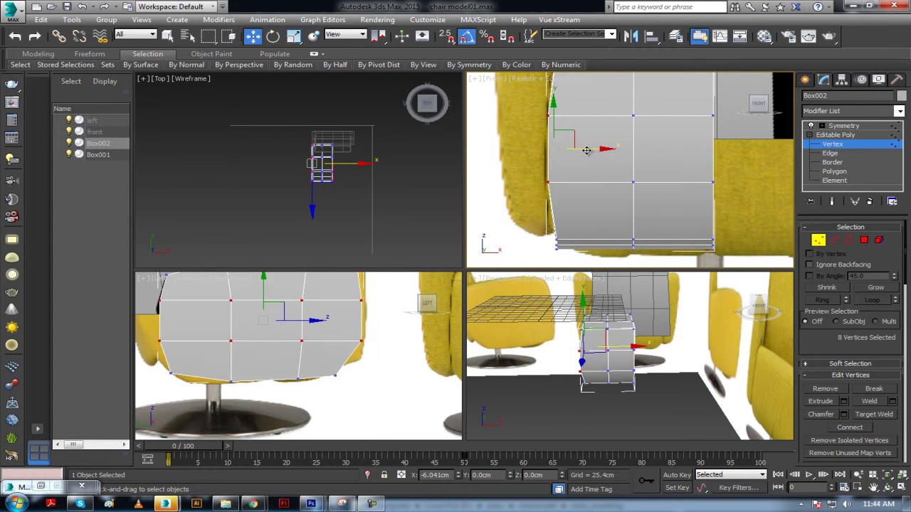
{"action": "mouse_move", "coordinate": [634, 352]}
{"action": "middle_mouse_down", "text": "alt"}
{"action": "mouse_move", "coordinate": [644, 354]}
{"action": "mouse_move", "coordinate": [567, 347]}
{"action": "middle_mouse_up", "text": "alt"}
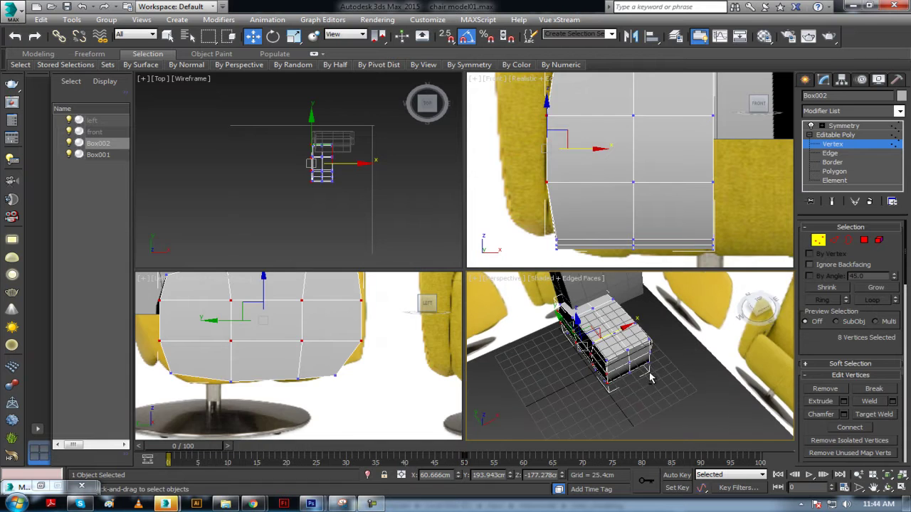
{"action": "key", "text": "alt+w"}
{"action": "middle_click_drag", "start_coordinate": [481, 302], "coordinate": [470, 283], "text": "alt"}
- Go to top level and add TurboSmooth above Symmetry on Box002, then zoom out
{"action": "right_click", "coordinate": [455, 227]}
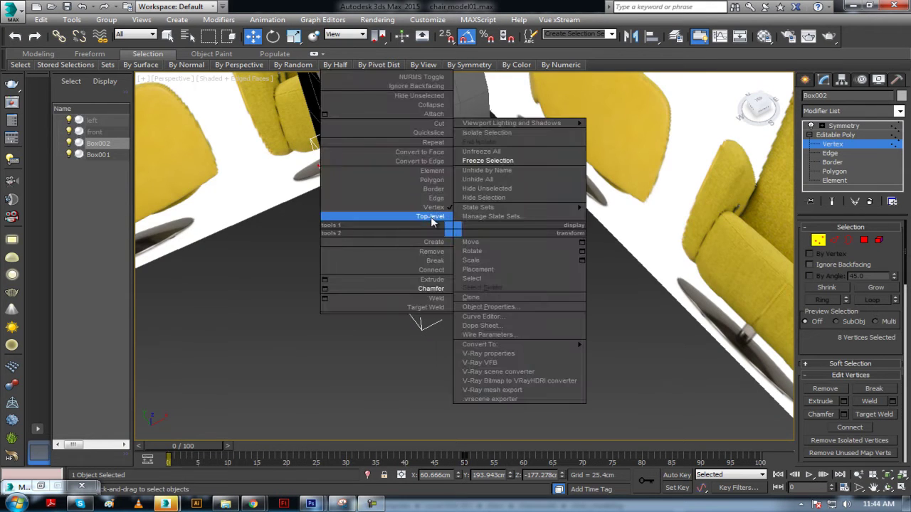
{"action": "left_click", "coordinate": [431, 215]}
{"action": "mouse_move", "coordinate": [431, 215]}
{"action": "middle_mouse_down", "text": "alt"}
{"action": "mouse_move", "coordinate": [502, 226]}
{"action": "mouse_move", "coordinate": [452, 218]}
{"action": "middle_mouse_up", "text": "alt"}
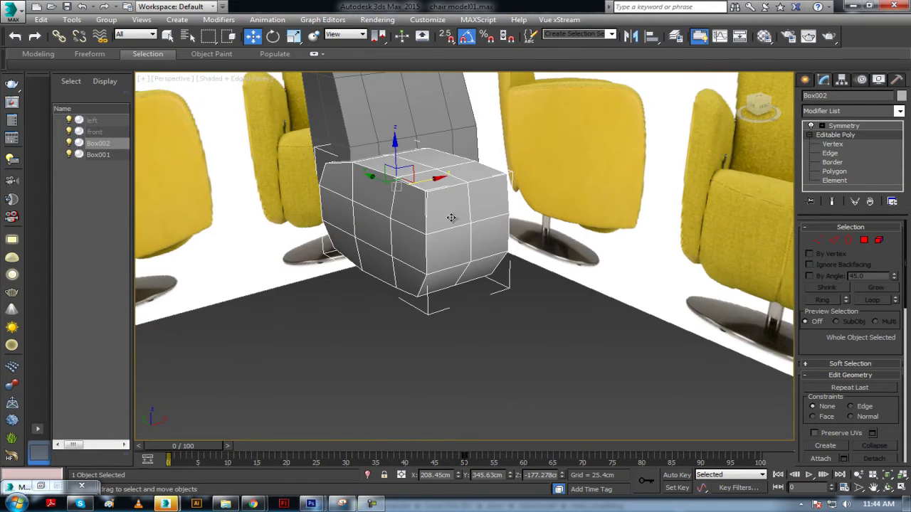
{"action": "left_click", "coordinate": [847, 126]}
{"action": "middle_click_drag", "start_coordinate": [544, 239], "coordinate": [598, 235], "text": "alt"}
{"action": "left_click", "coordinate": [854, 111]}
{"action": "key", "text": "t"}
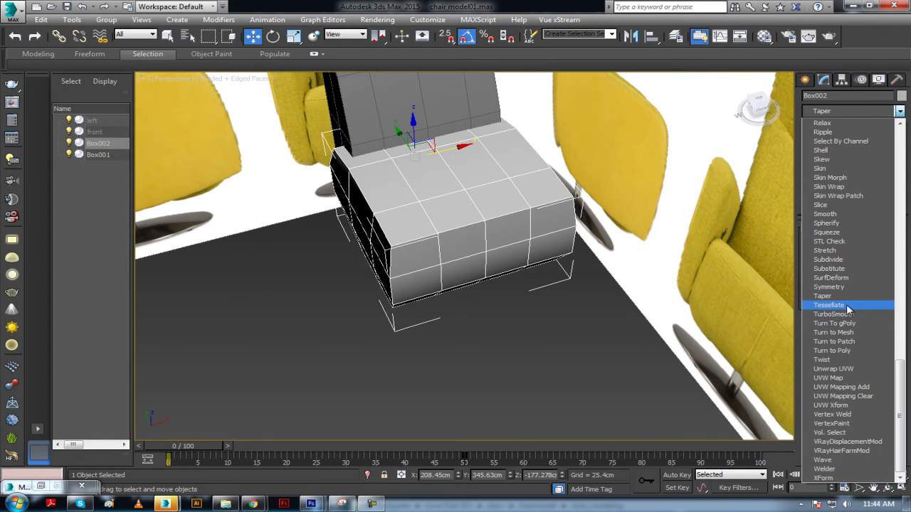
{"action": "left_click", "coordinate": [834, 314]}
{"action": "mouse_move", "coordinate": [765, 307]}
{"action": "middle_mouse_down", "text": "alt"}
{"action": "mouse_move", "coordinate": [500, 249]}
{"action": "mouse_move", "coordinate": [597, 243]}
{"action": "mouse_move", "coordinate": [548, 249]}
{"action": "middle_mouse_up", "text": "alt"}
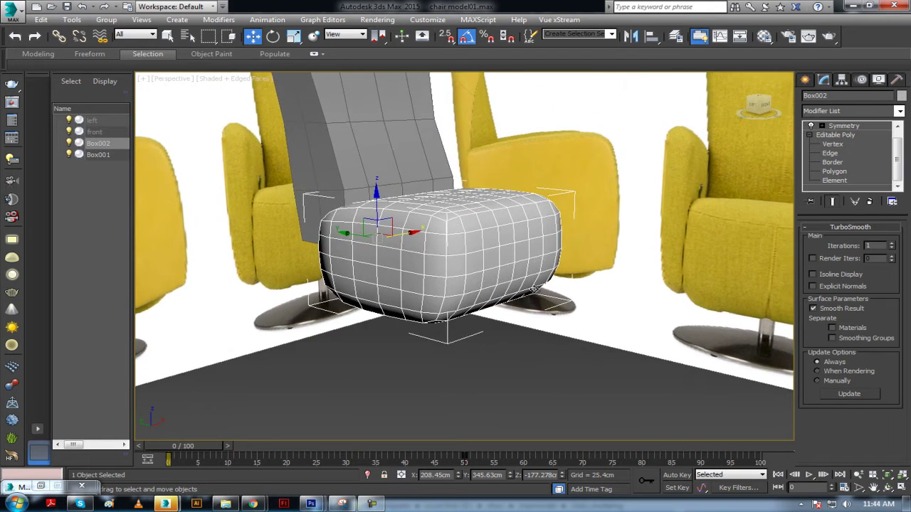
{"action": "scroll", "coordinate": [534, 287], "scroll_direction": "down", "scroll_amount": 5}
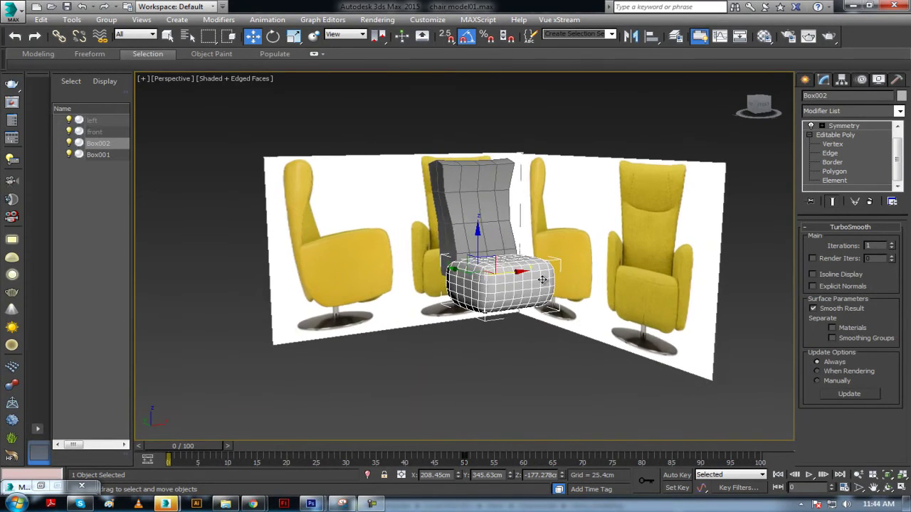